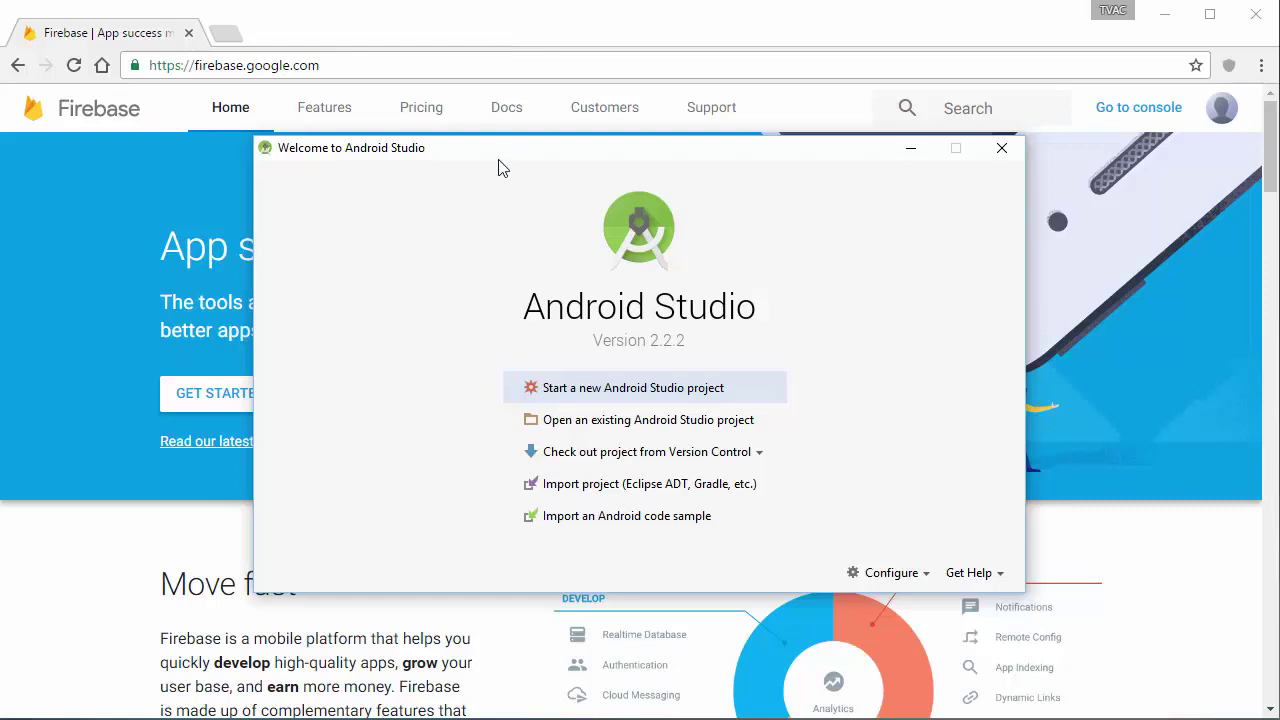
Look over the introduction and feature overview on the Firebase home page
left_click_drag(505, 147, 514, 175)
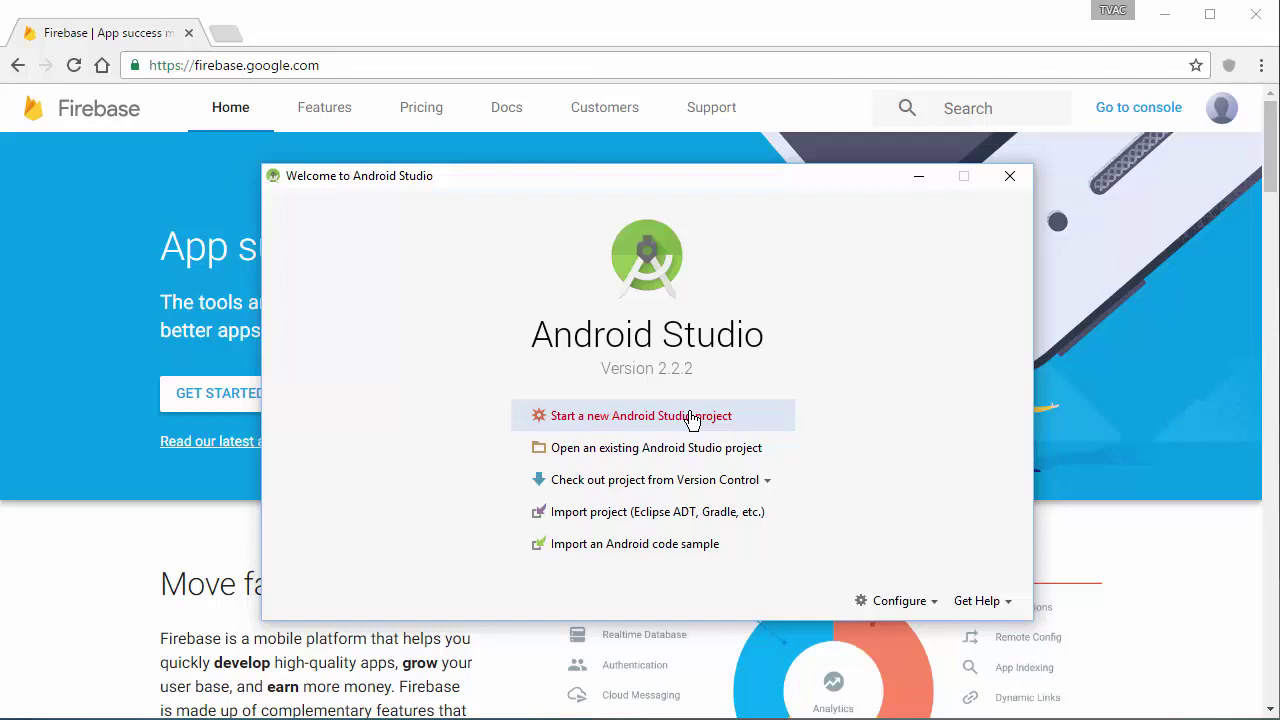
left_click(492, 20)
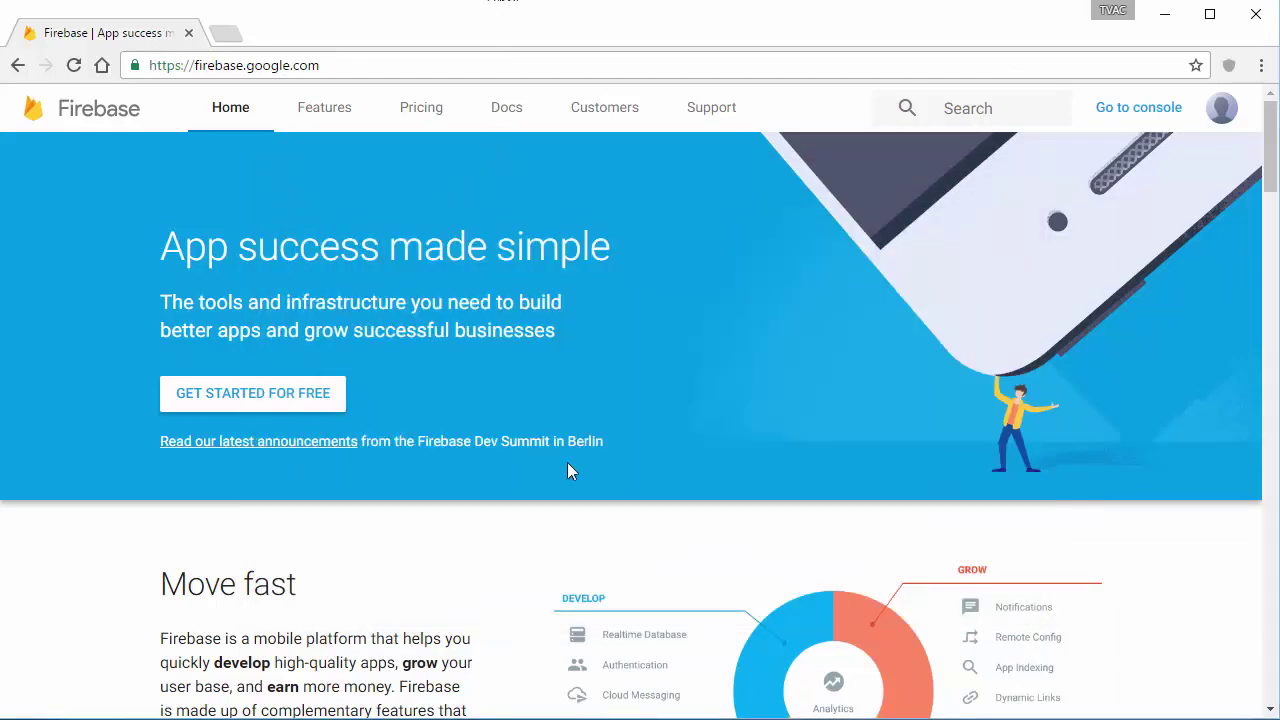
scroll(550, 448, "down", 4)
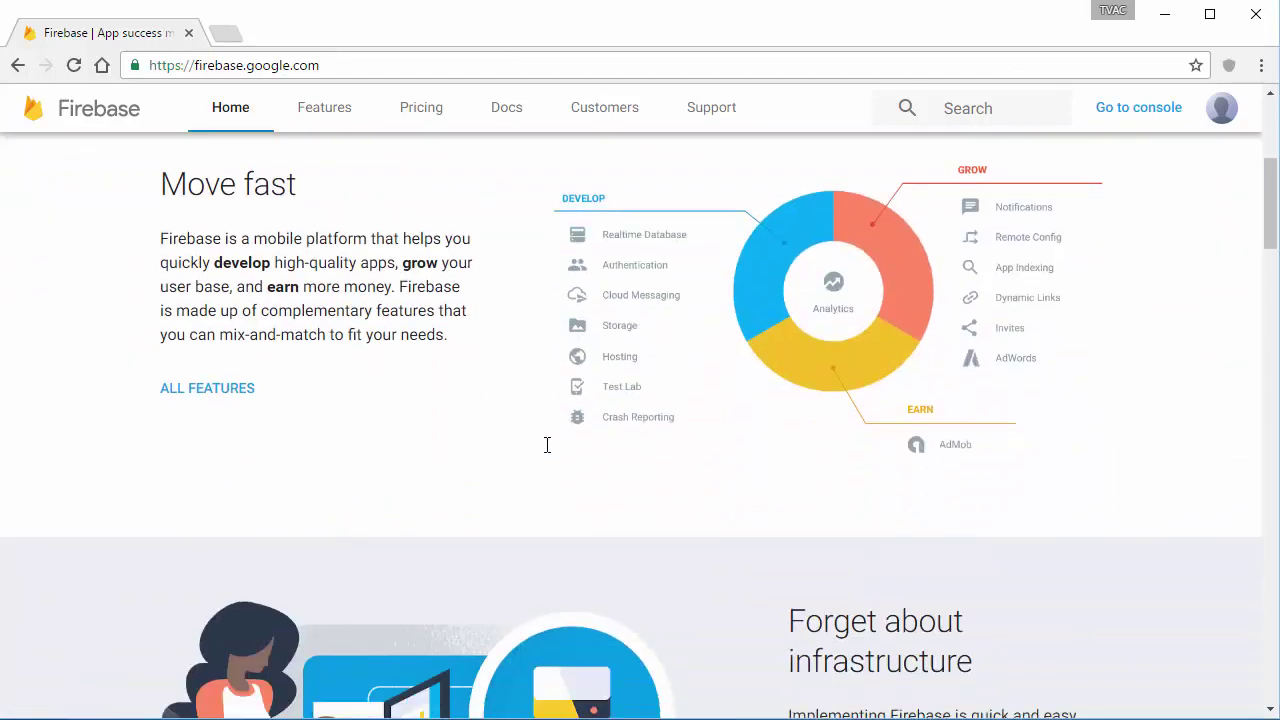
scroll(547, 445, "up", 4)
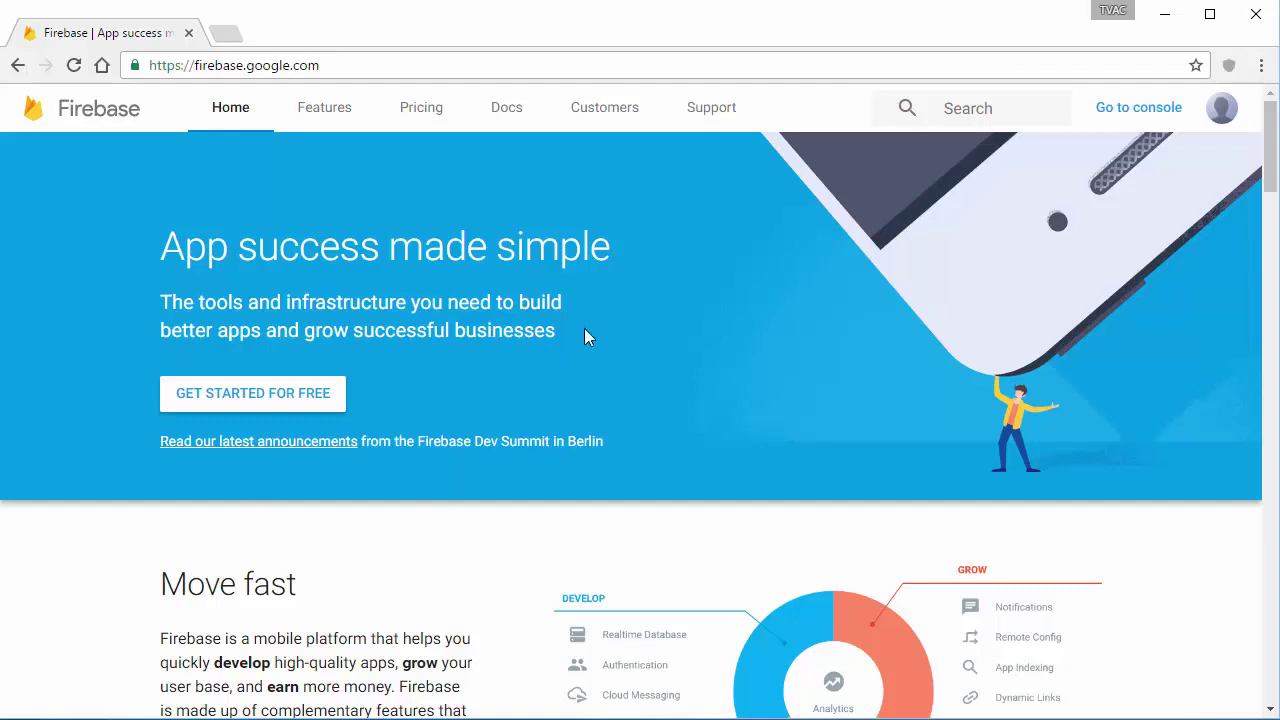
left_click_drag(585, 331, 120, 239)
left_click(120, 239)
scroll(585, 300, "down", 3)
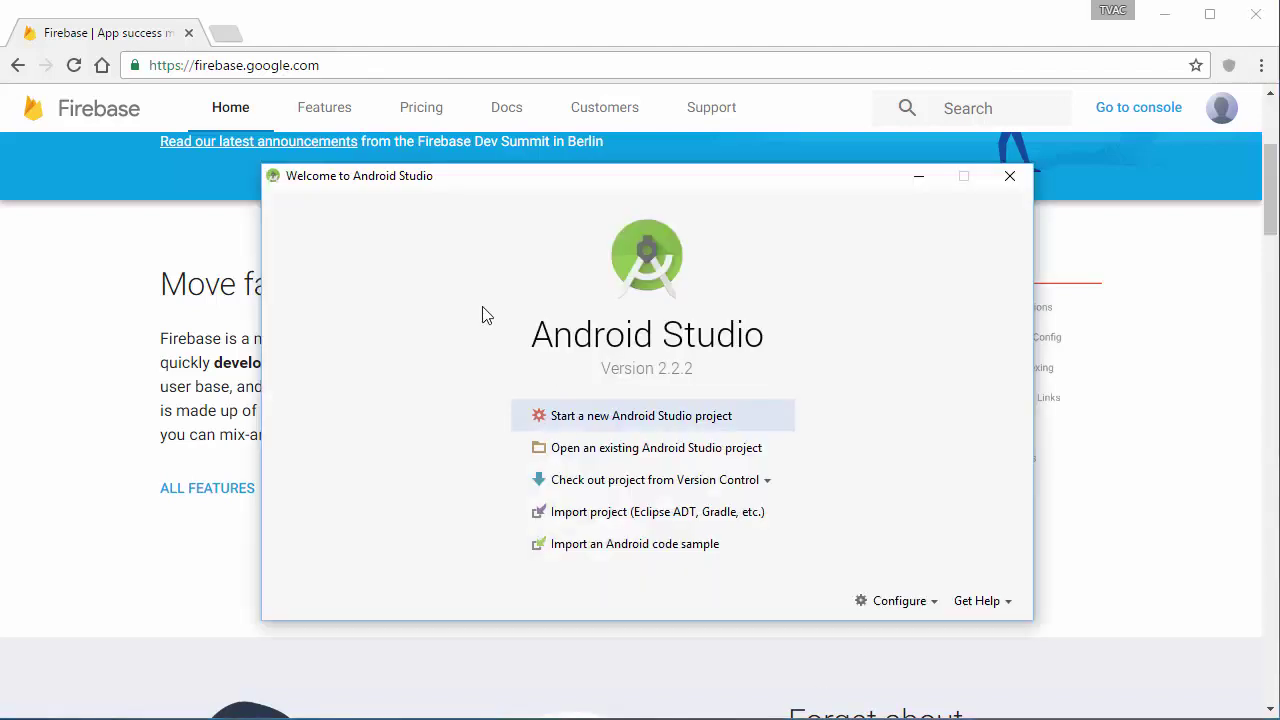
Start a new Android Studio project with the application name FirebaseTutorials
left_click(578, 418)
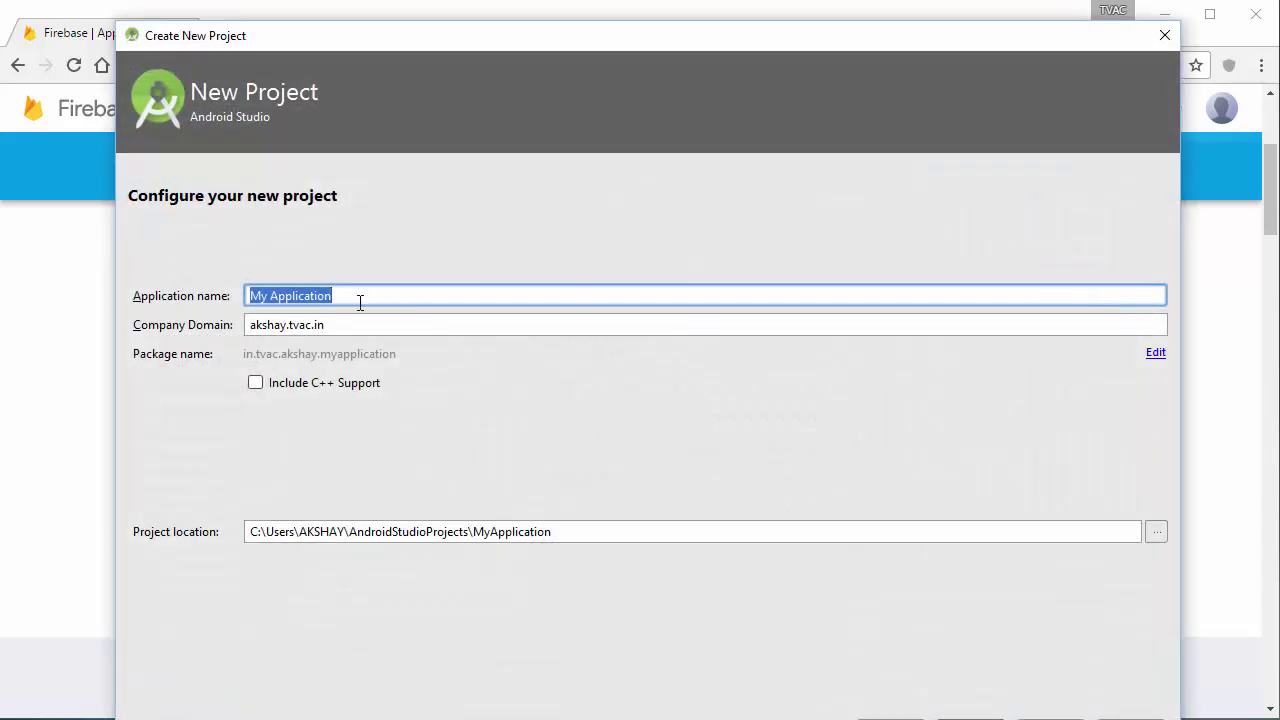
type("Tutorials")
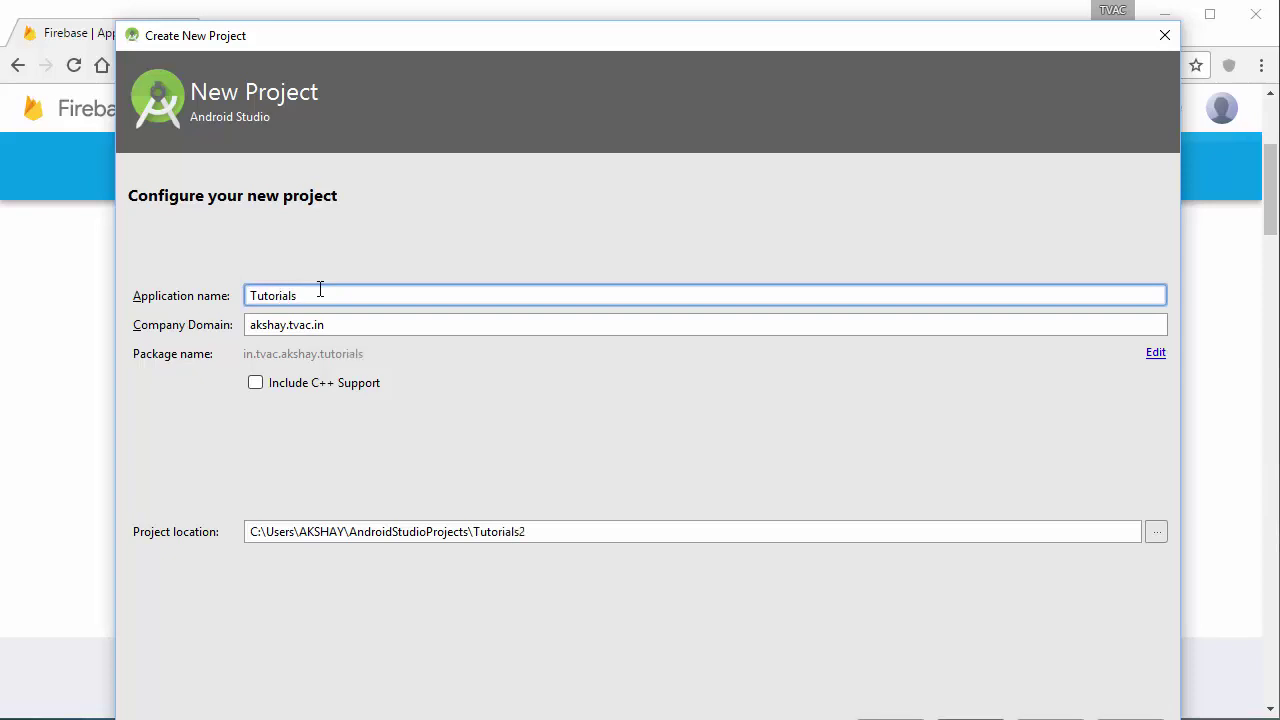
key("Home")
type("Firebase")
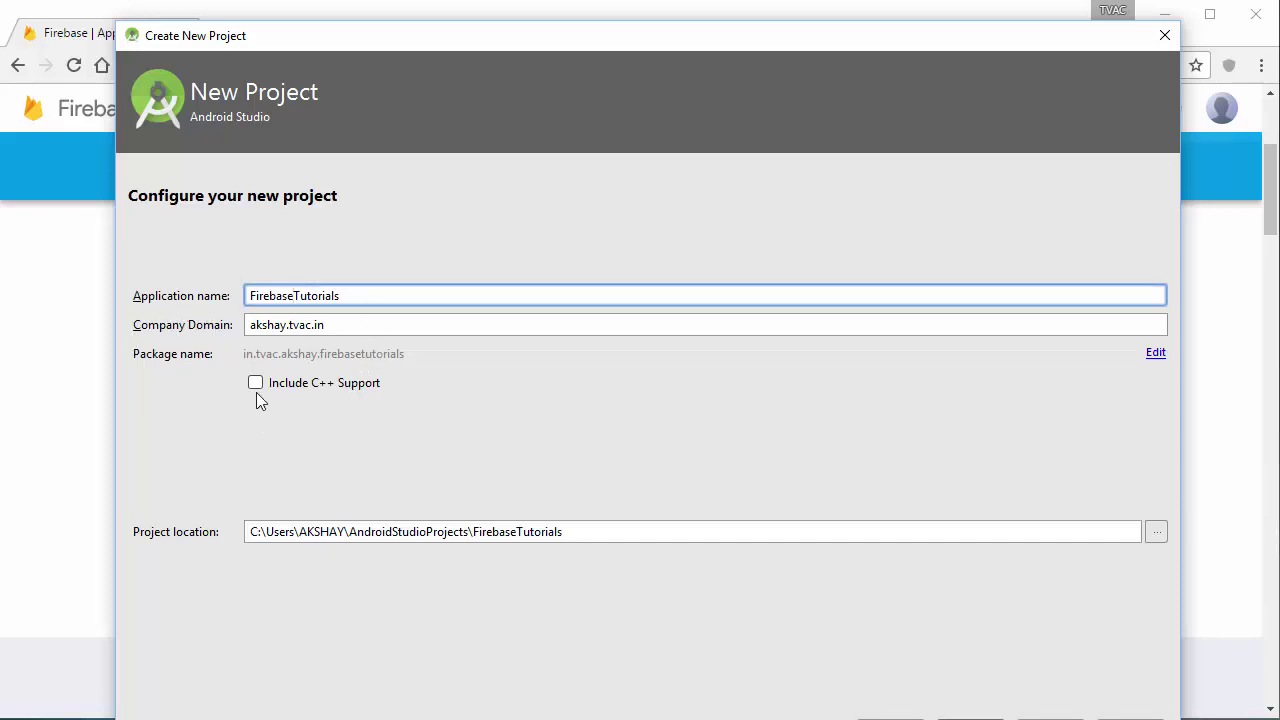
left_click(970, 718)
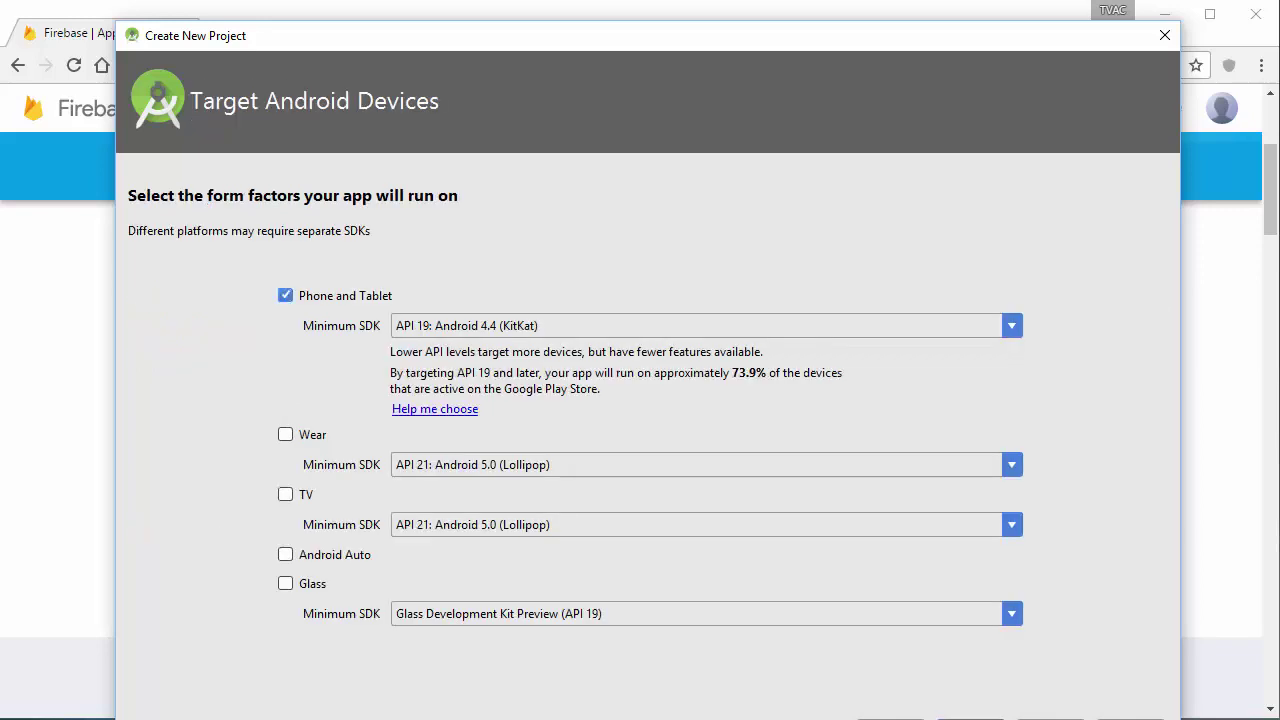
Set the phone and tablet minimum SDK to API 19: Android 4.4 (KitKat) and create the project with an Empty Activity named MainActivity
left_click(502, 326)
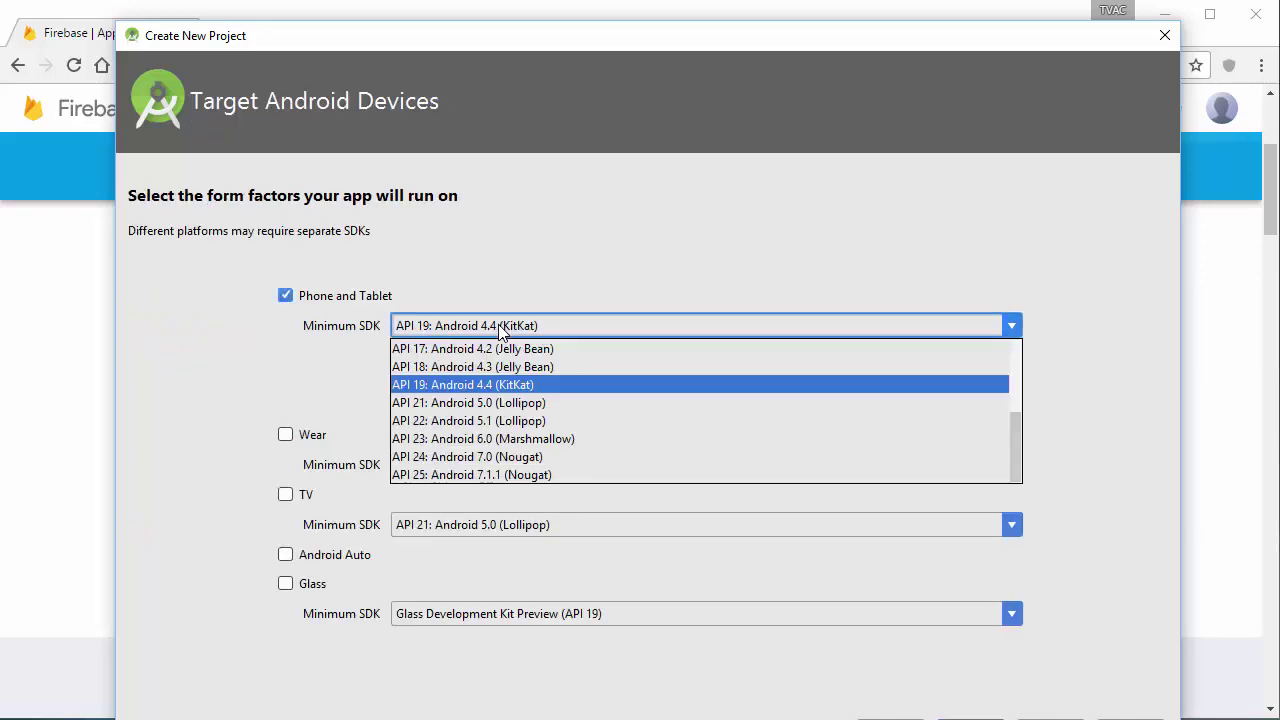
left_click(420, 385)
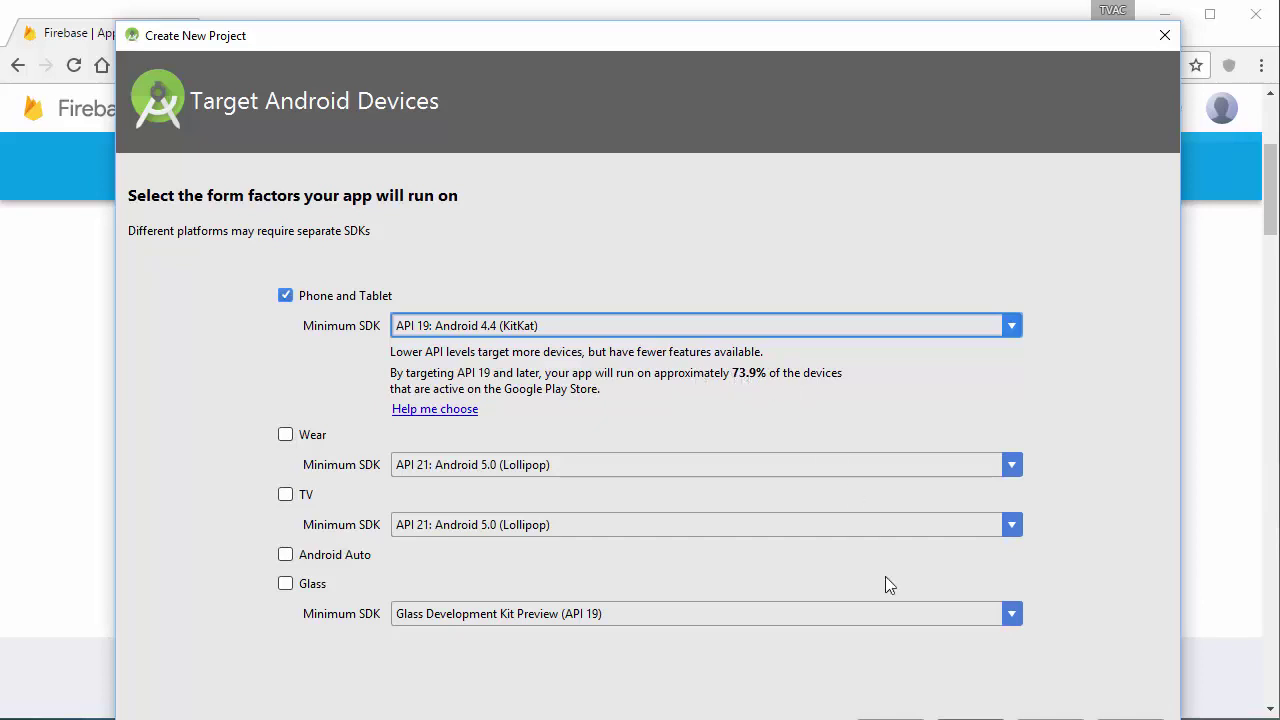
left_click(960, 714)
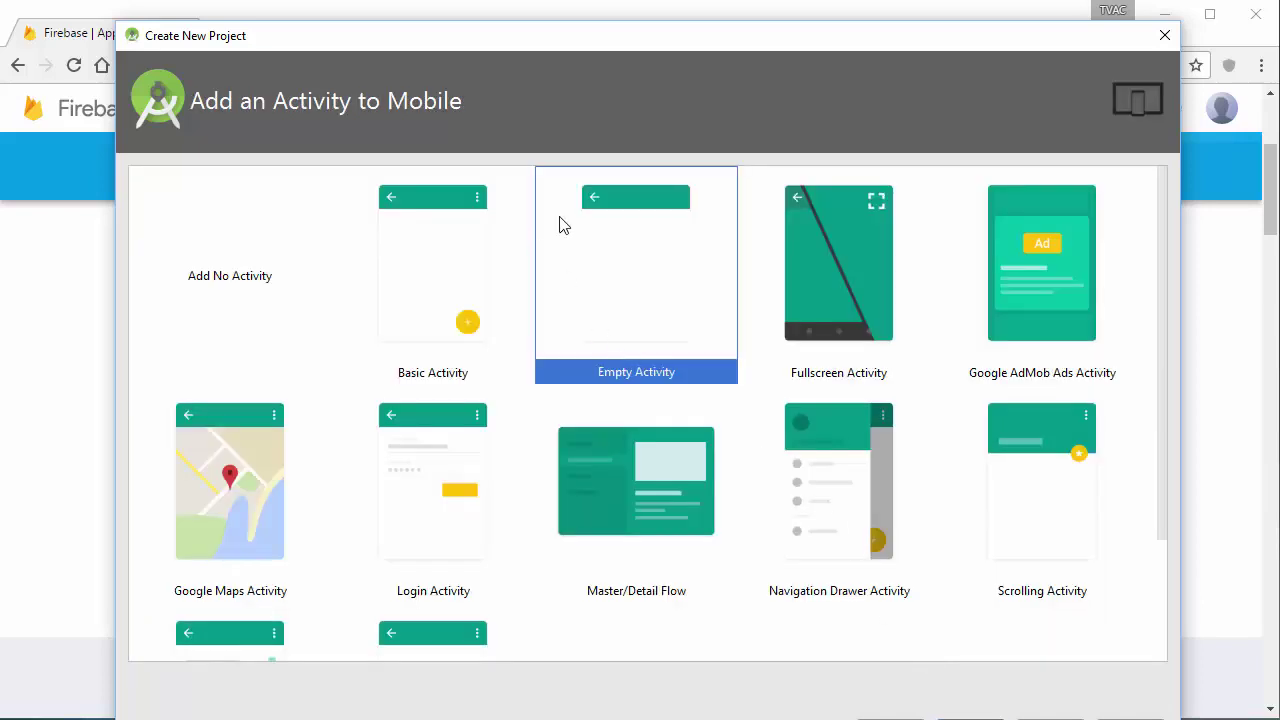
left_click(978, 712)
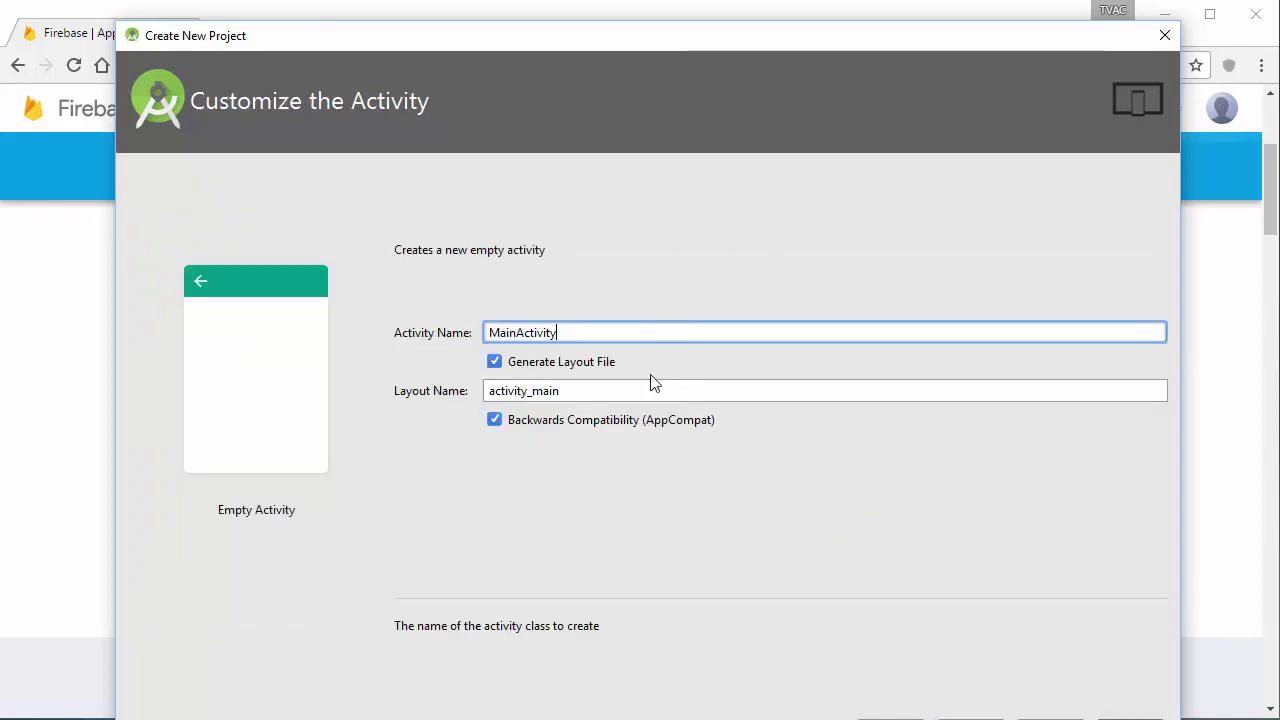
left_click(1130, 717)
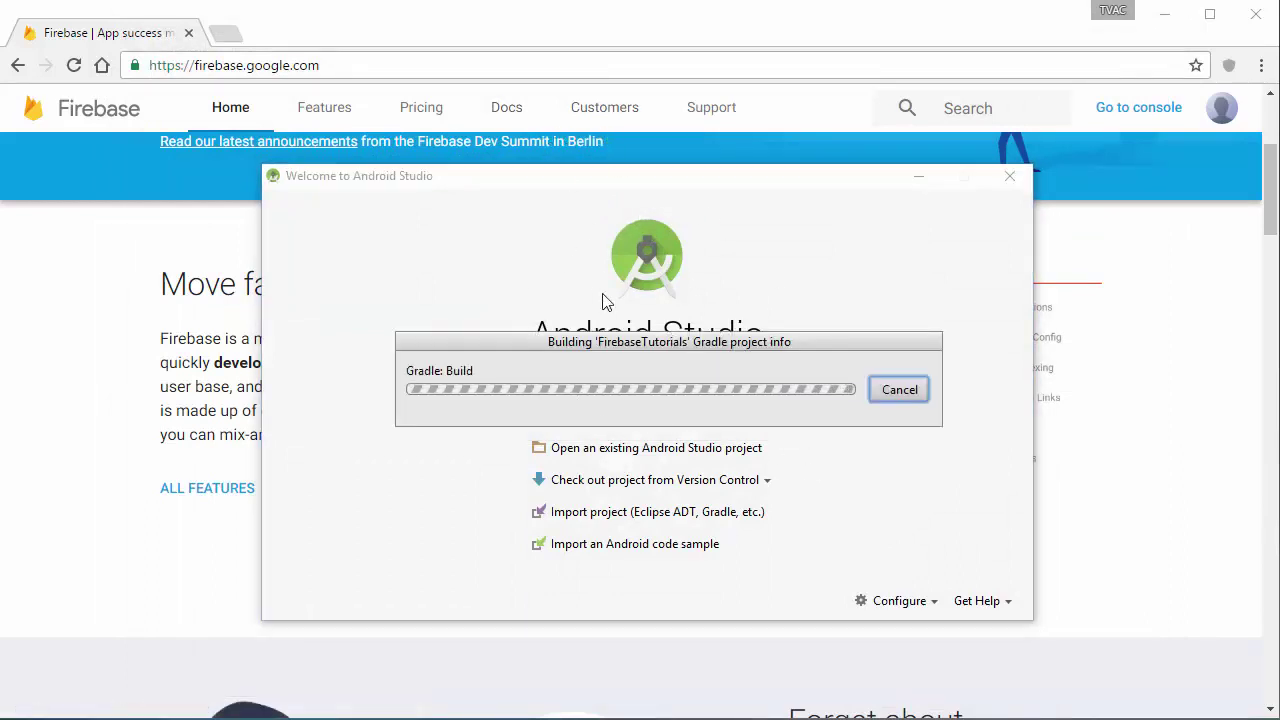
Switch to the Firebase website in the browser, open the Firebase console and look over its welcome page
left_click(588, 39)
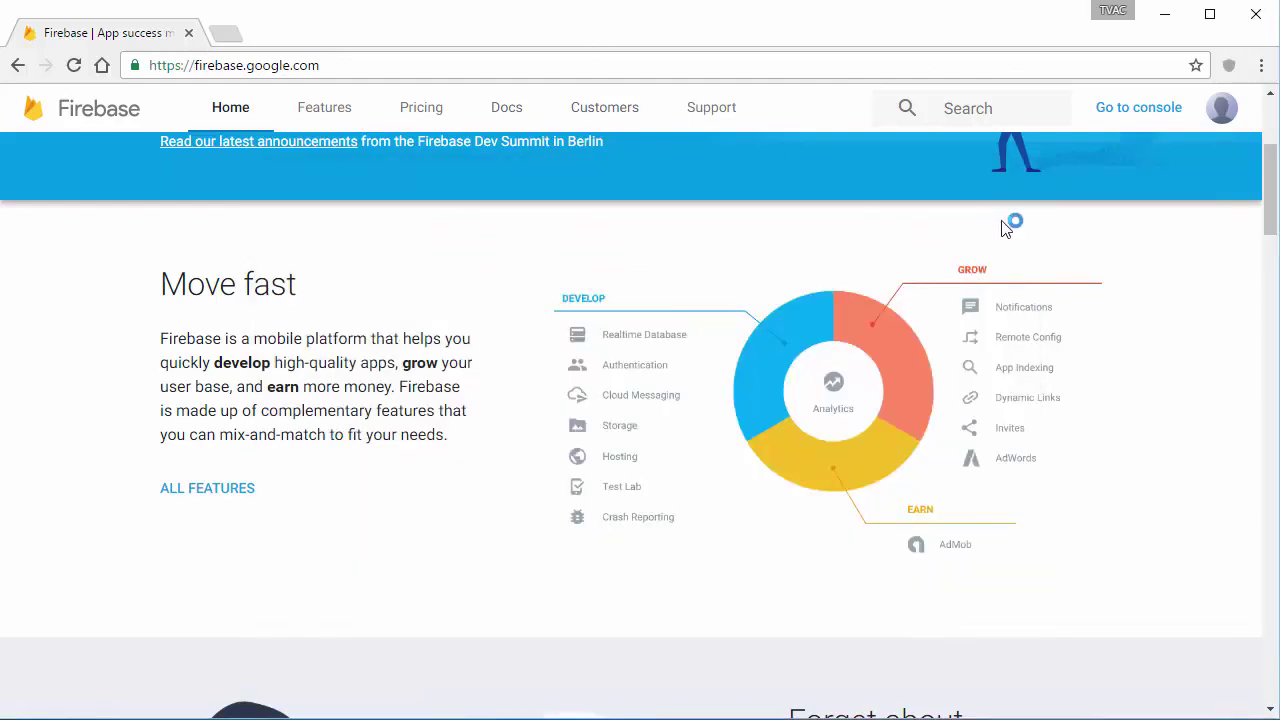
left_click(1125, 117)
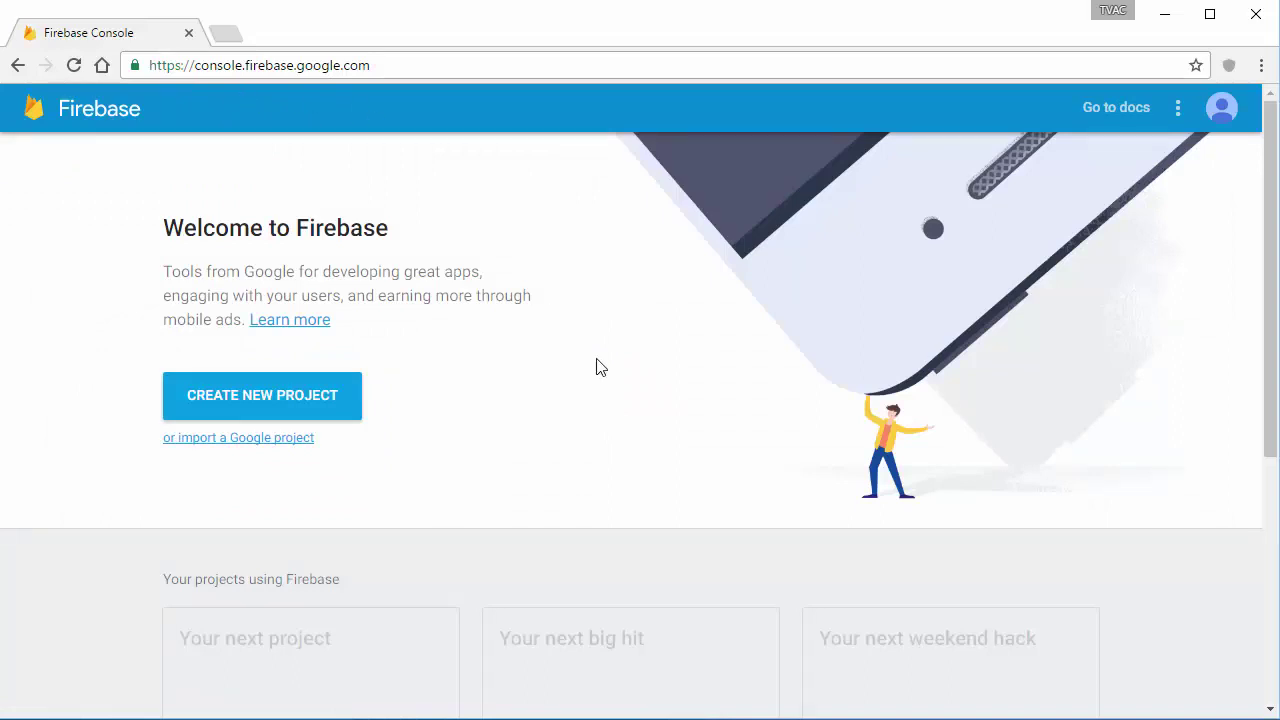
scroll(600, 368, "down", 5)
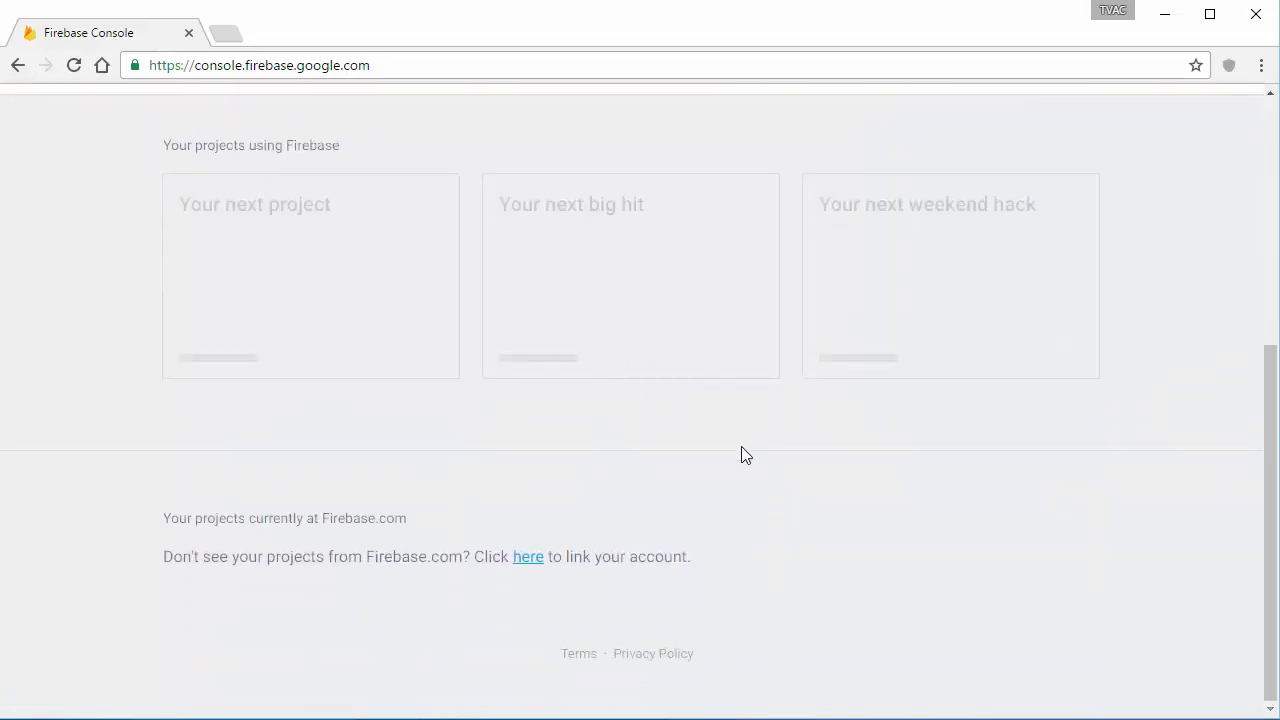
scroll(746, 447, "up", 4)
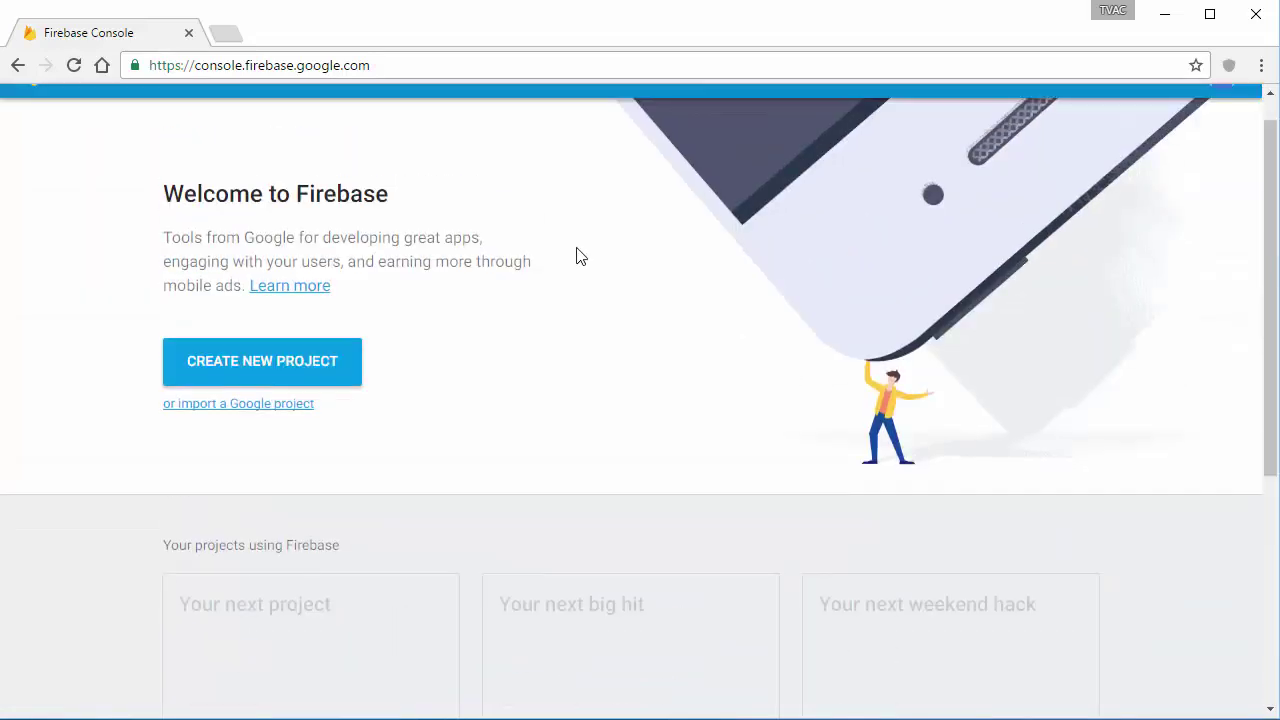
scroll(428, 231, "up", 1)
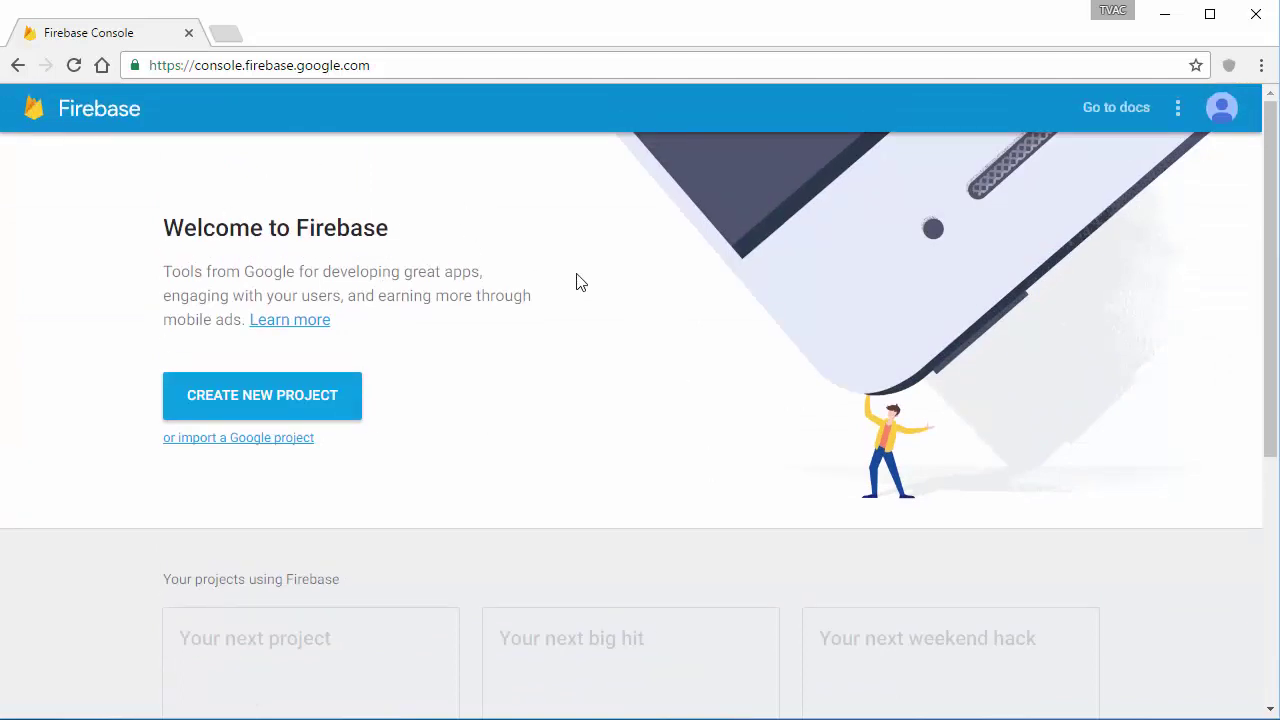
Create a new Firebase project named FirebaseTutorials with United States as the country/region
left_click(207, 413)
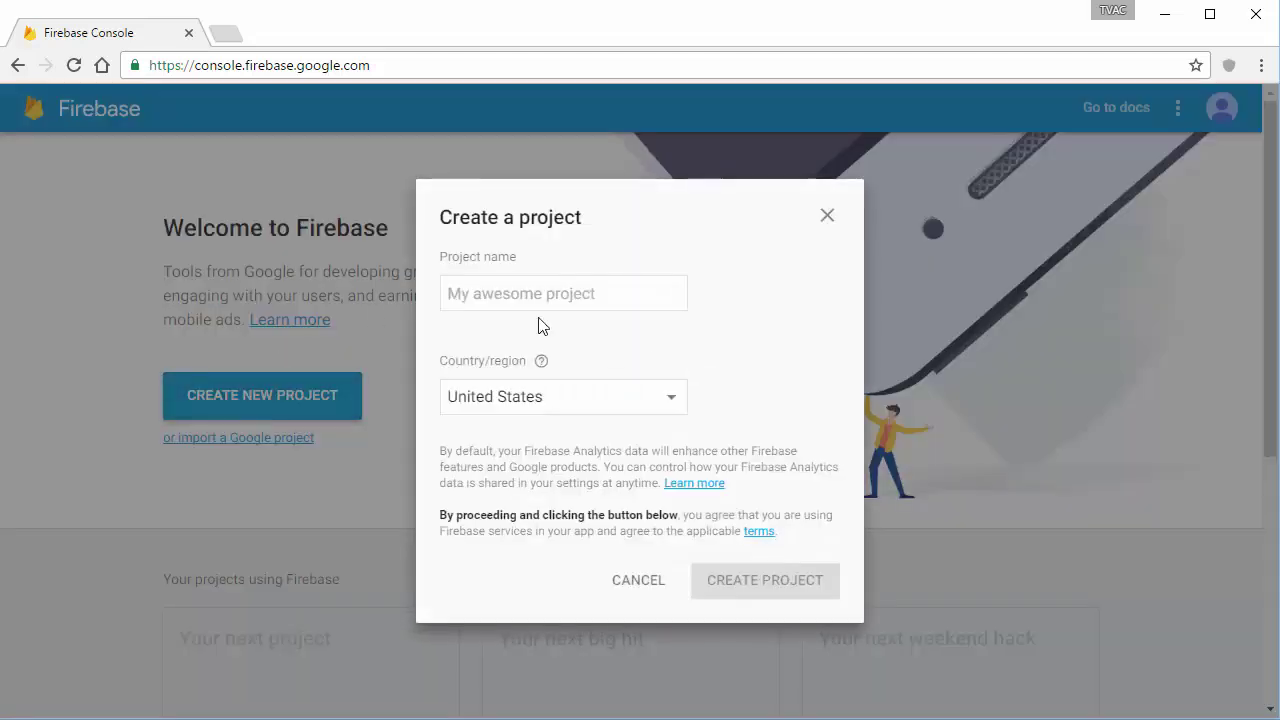
left_click(577, 293)
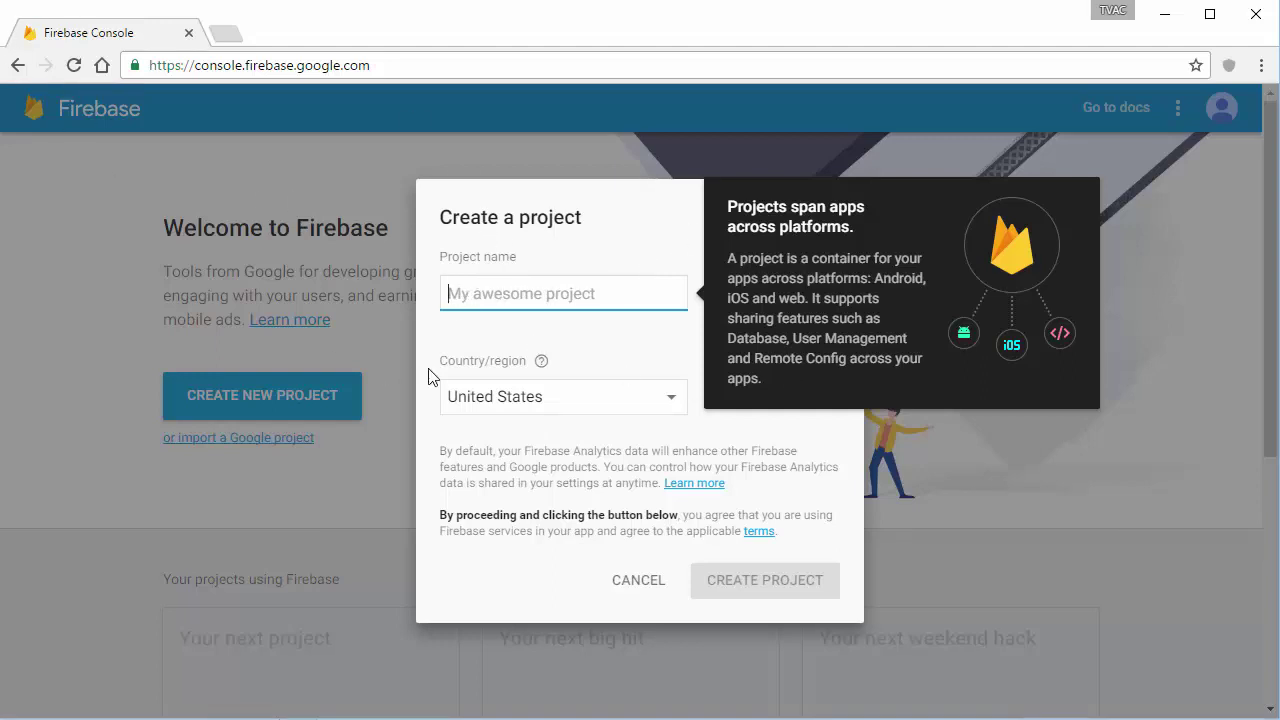
left_click(604, 341)
left_click(543, 292)
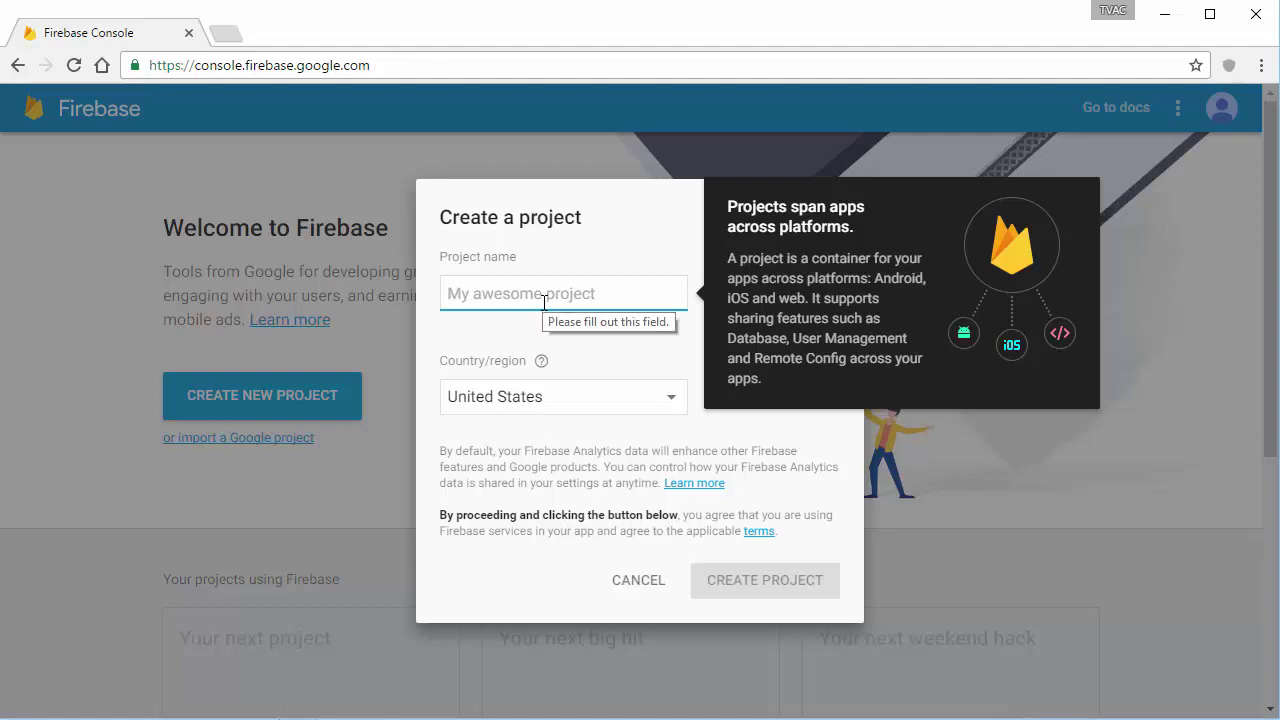
type("Firebas")
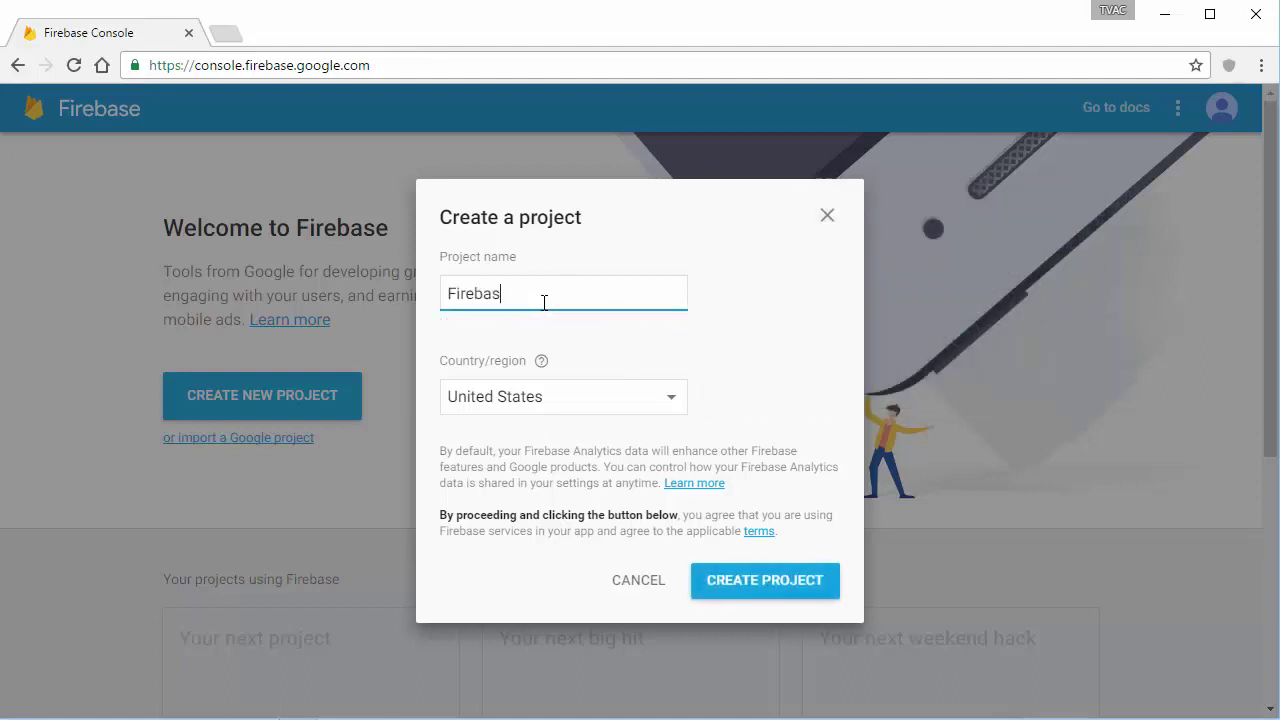
type("eTutorials")
left_click(714, 309)
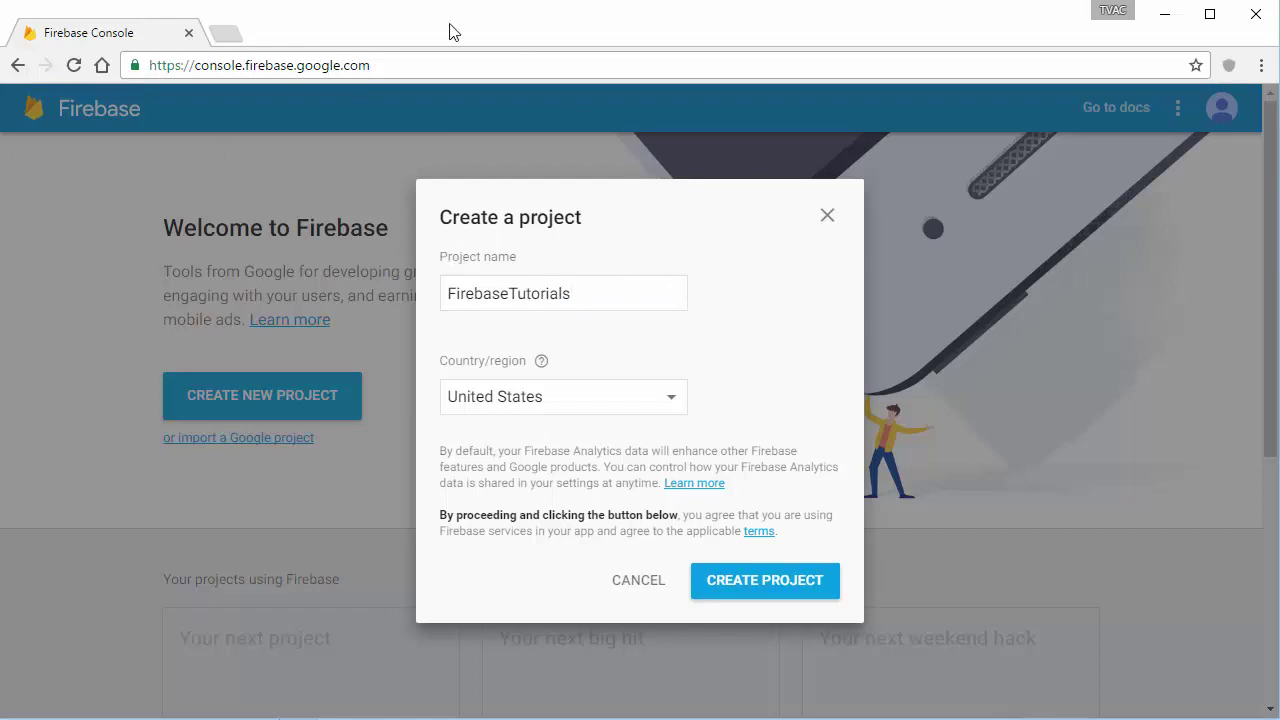
left_click(774, 592)
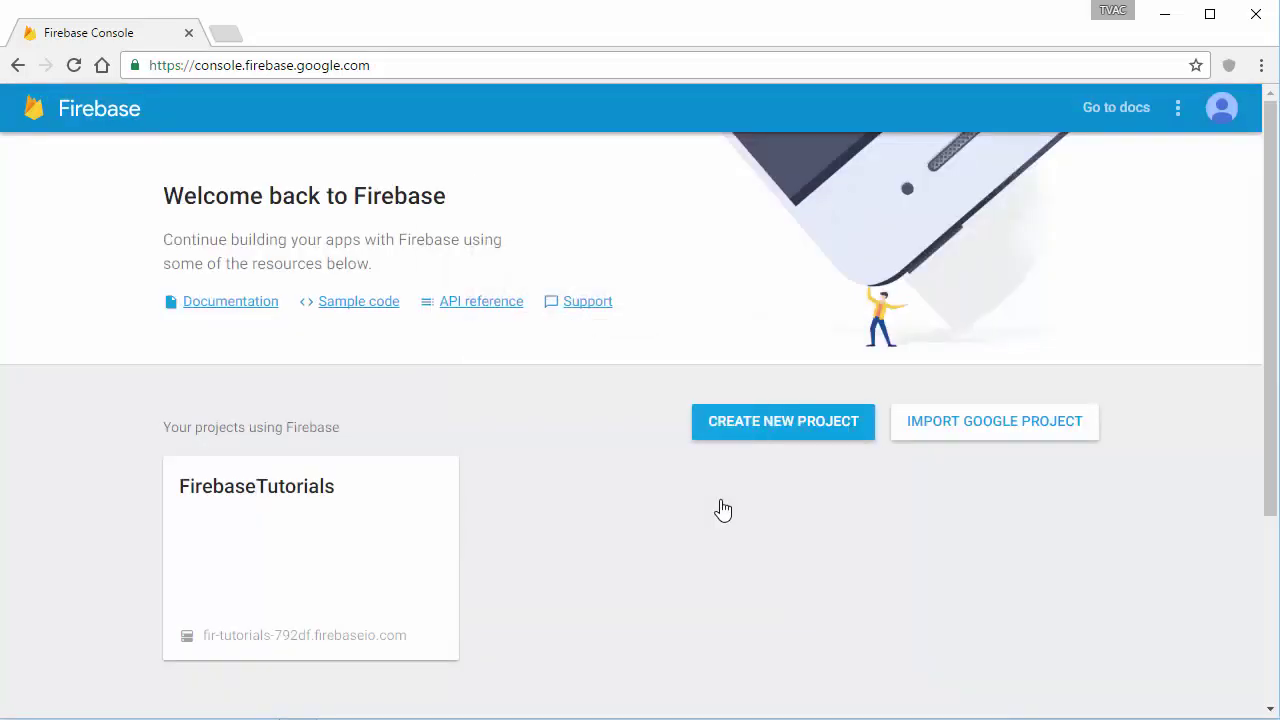
Examine the project's overview page, including the add-app options and the Discover Firebase feature cards
scroll(440, 240, "down", 9)
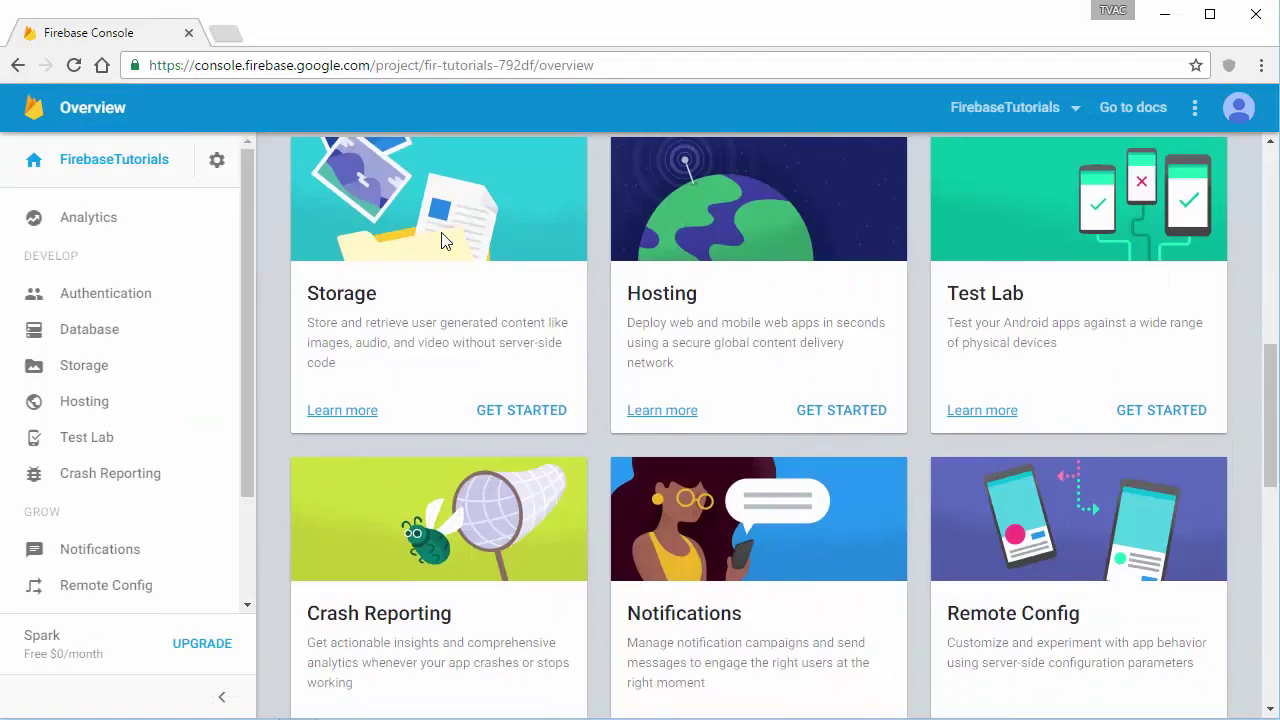
scroll(440, 240, "up", 9)
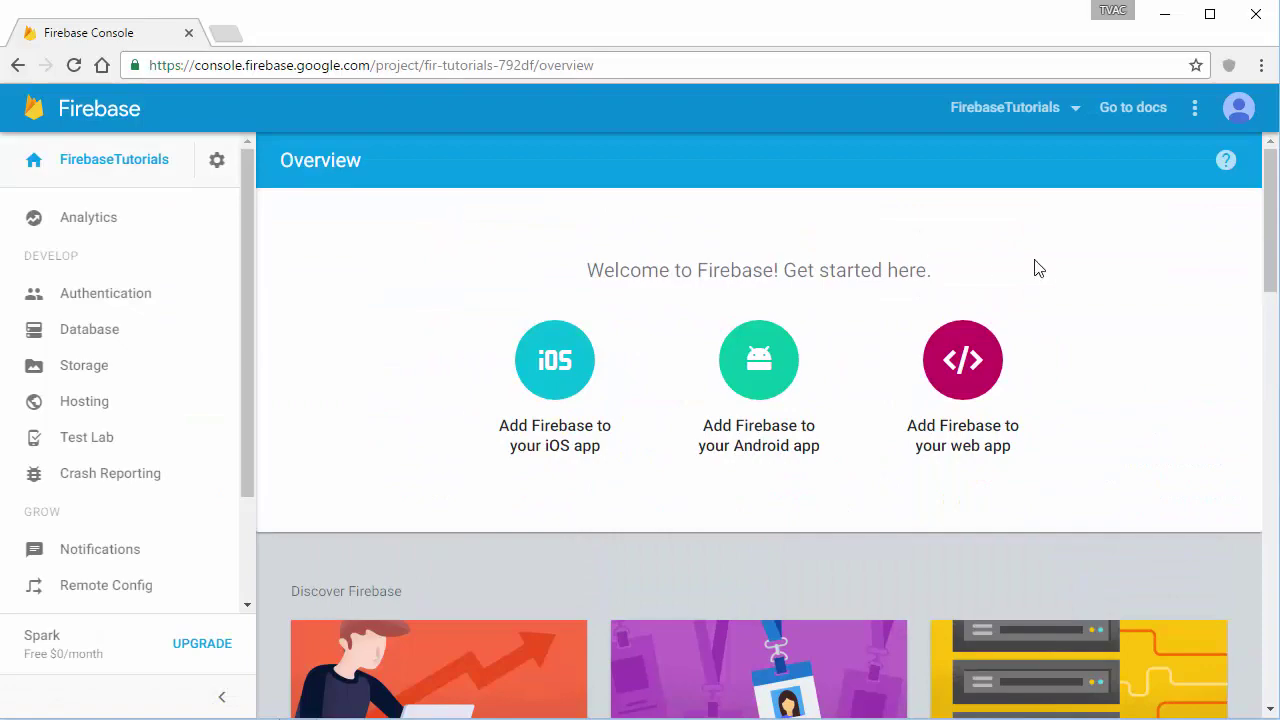
scroll(349, 347, "down", 8)
scroll(348, 339, "down", 2)
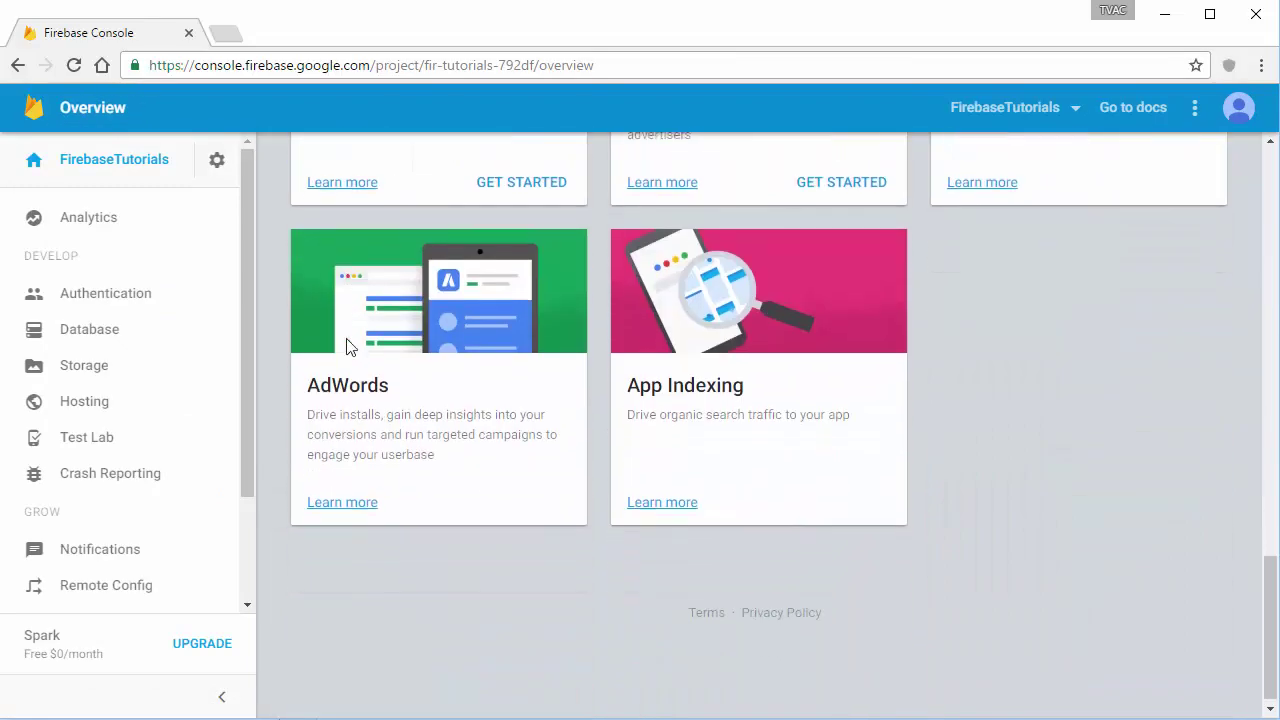
scroll(580, 457, "up", 20)
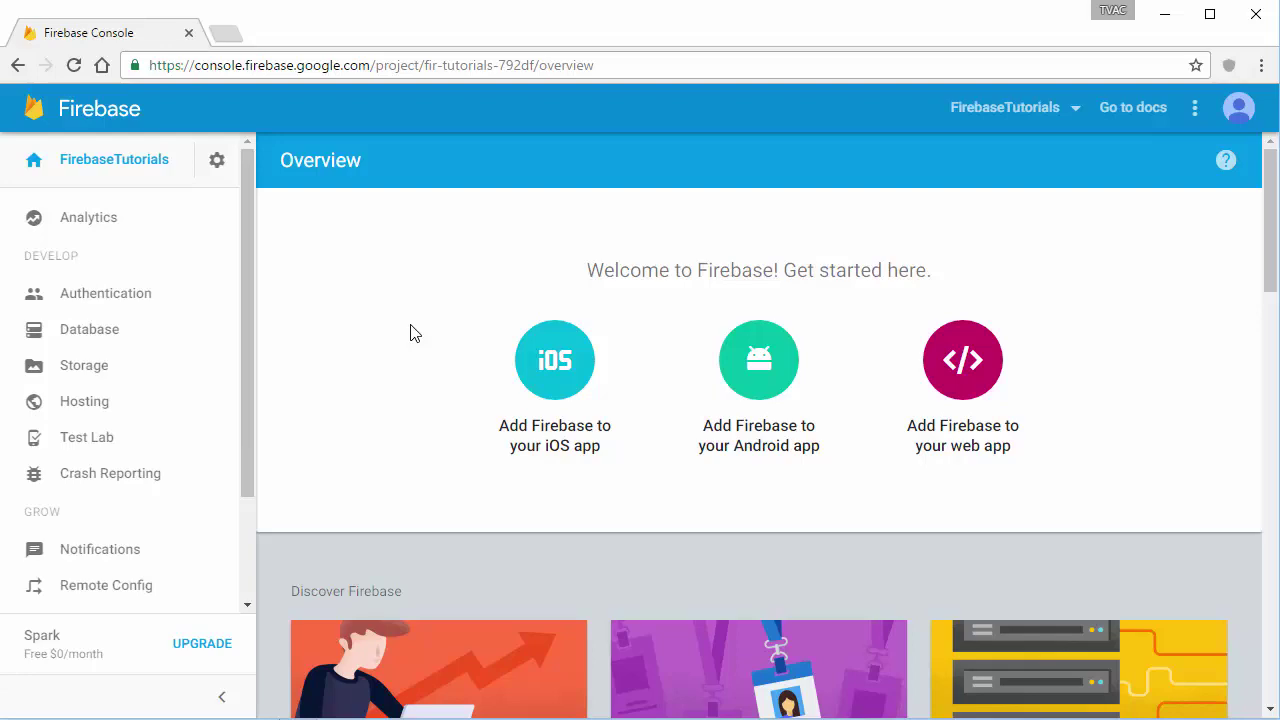
scroll(410, 340, "down", 10)
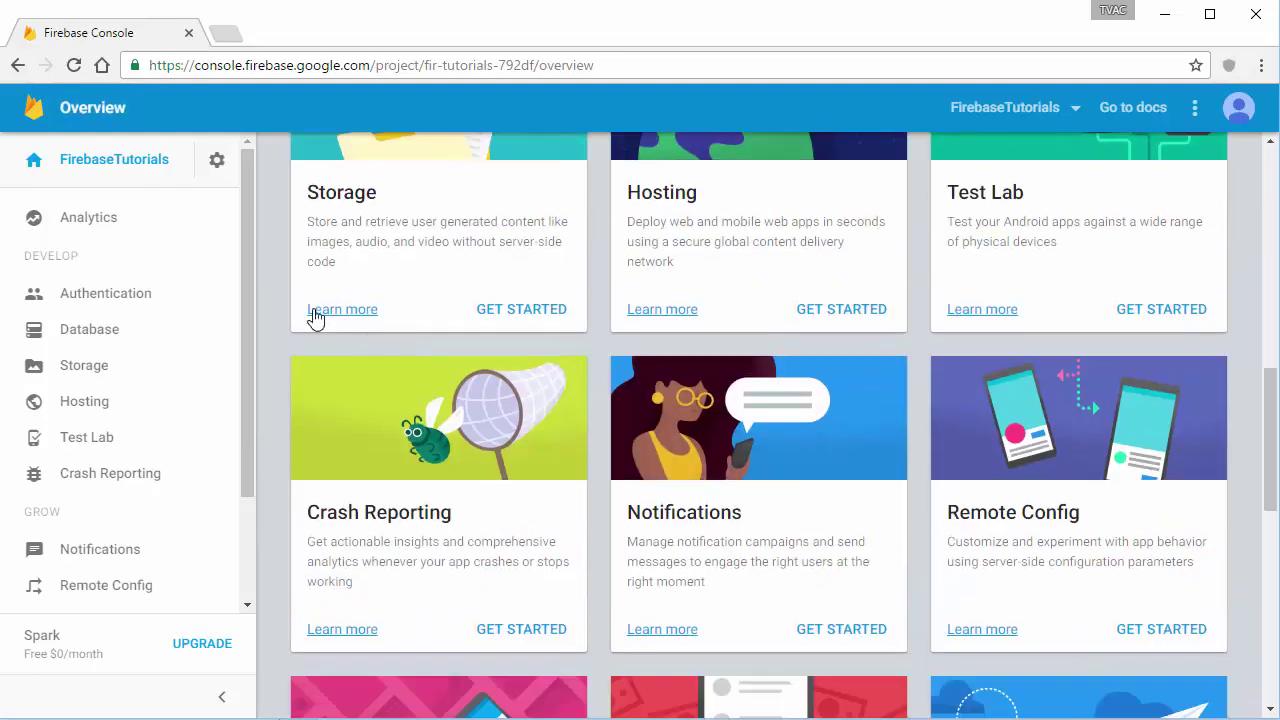
scroll(263, 277, "up", 9)
scroll(265, 278, "up", 2)
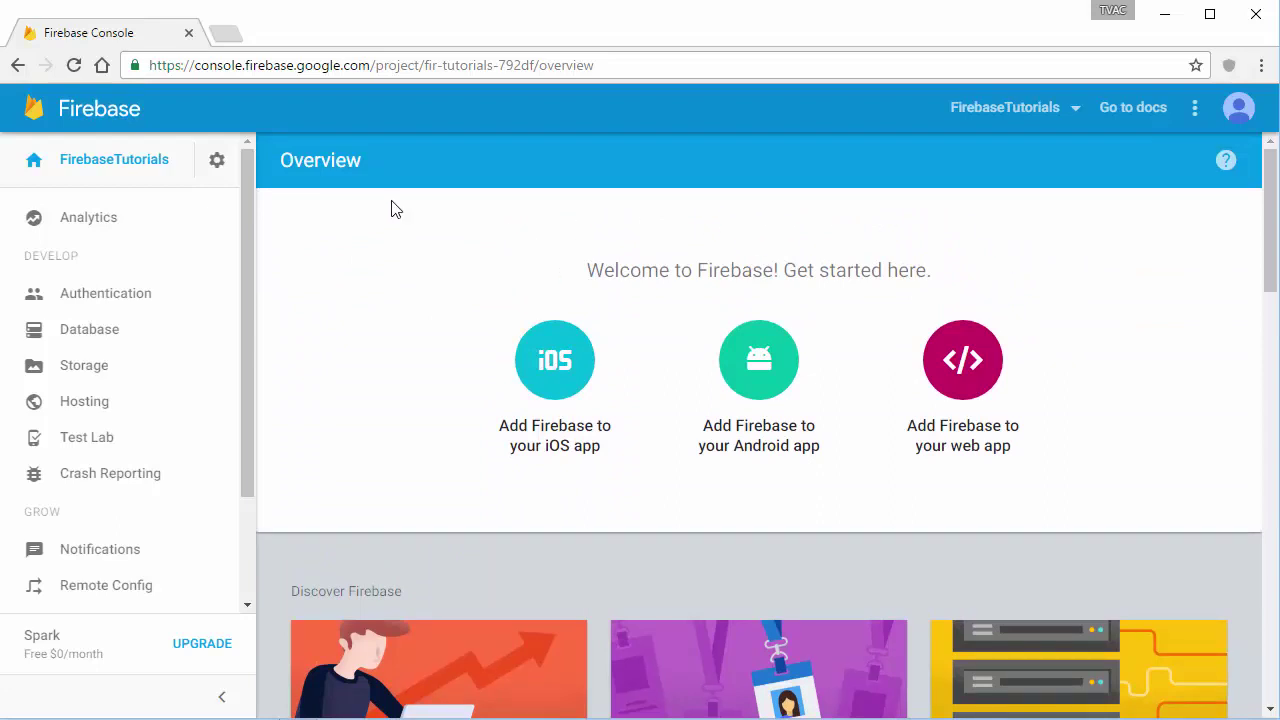
mouse_move(247, 154)
left_mouse_down()
mouse_move(247, 393)
mouse_move(257, 145)
left_mouse_up()
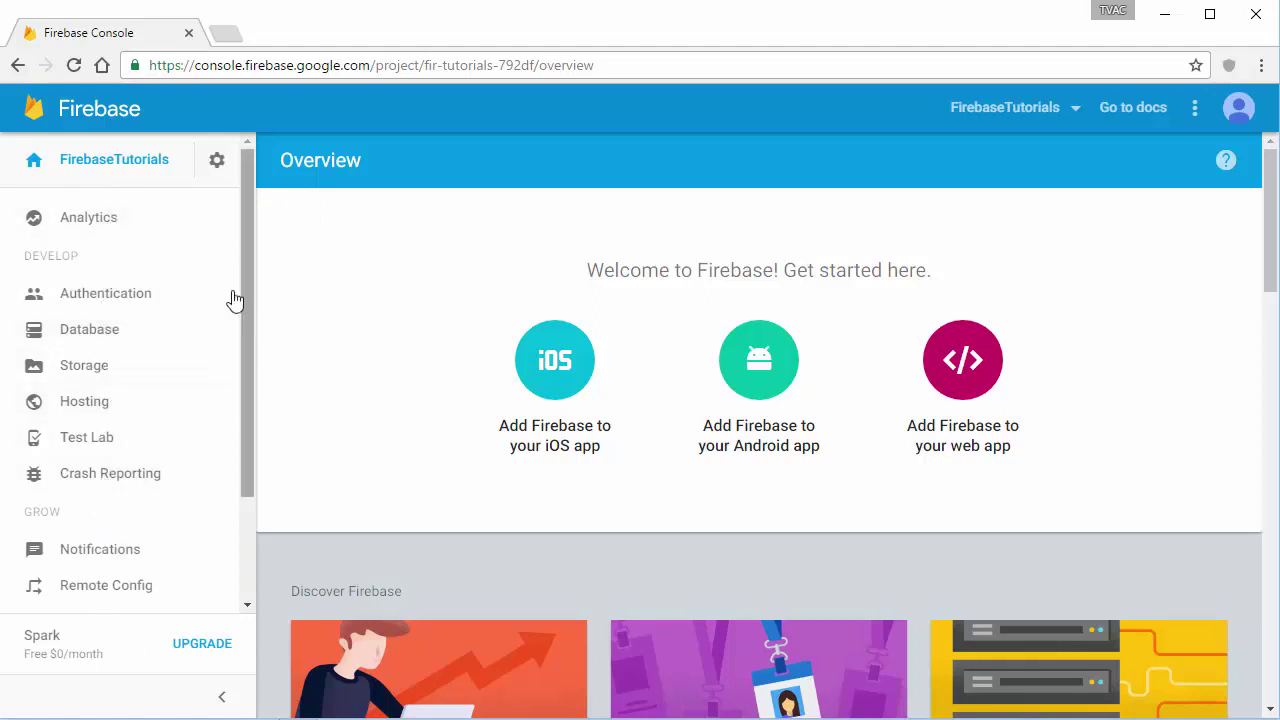
View the project's Database, Storage and Hosting sections one after another
left_click(55, 338)
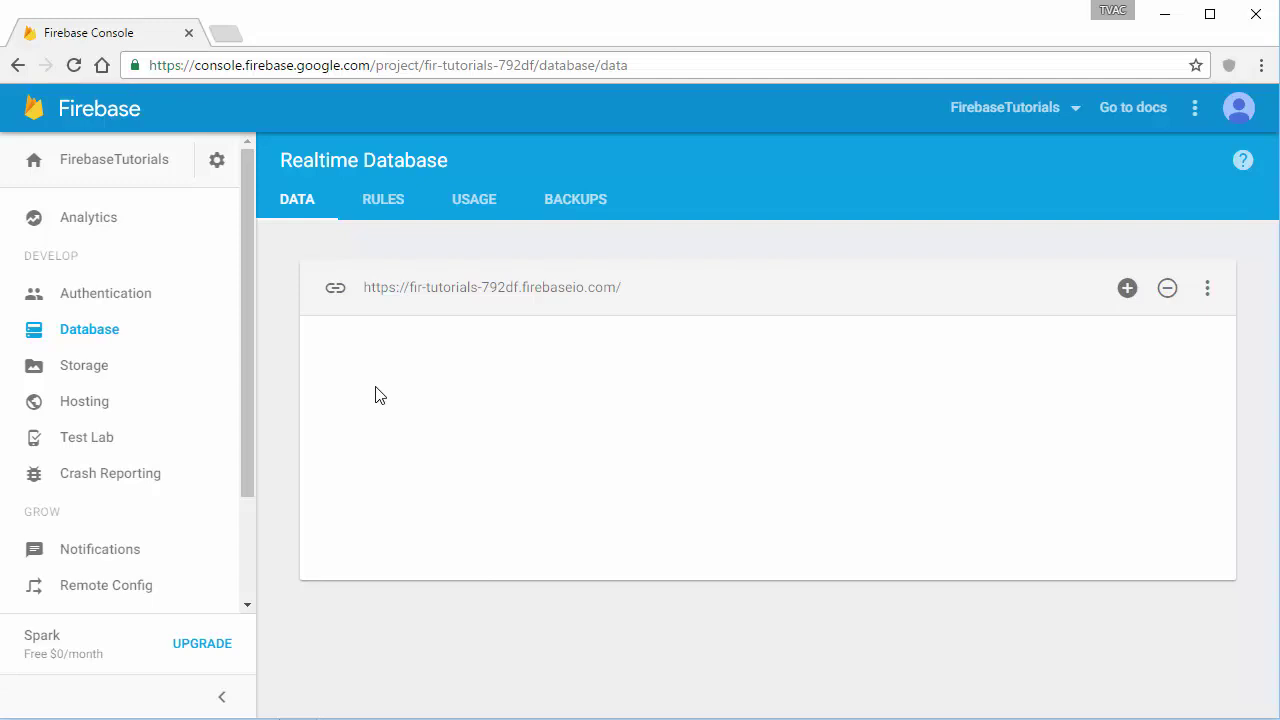
left_click(100, 368)
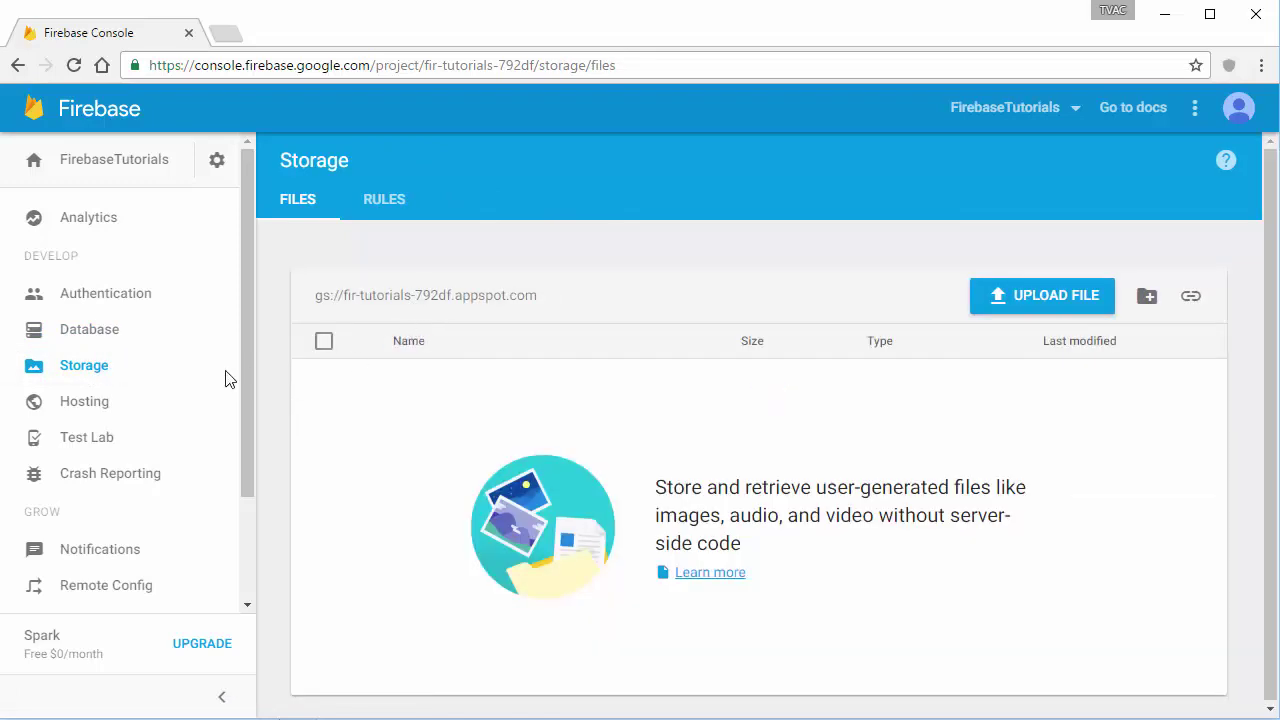
left_click(74, 405)
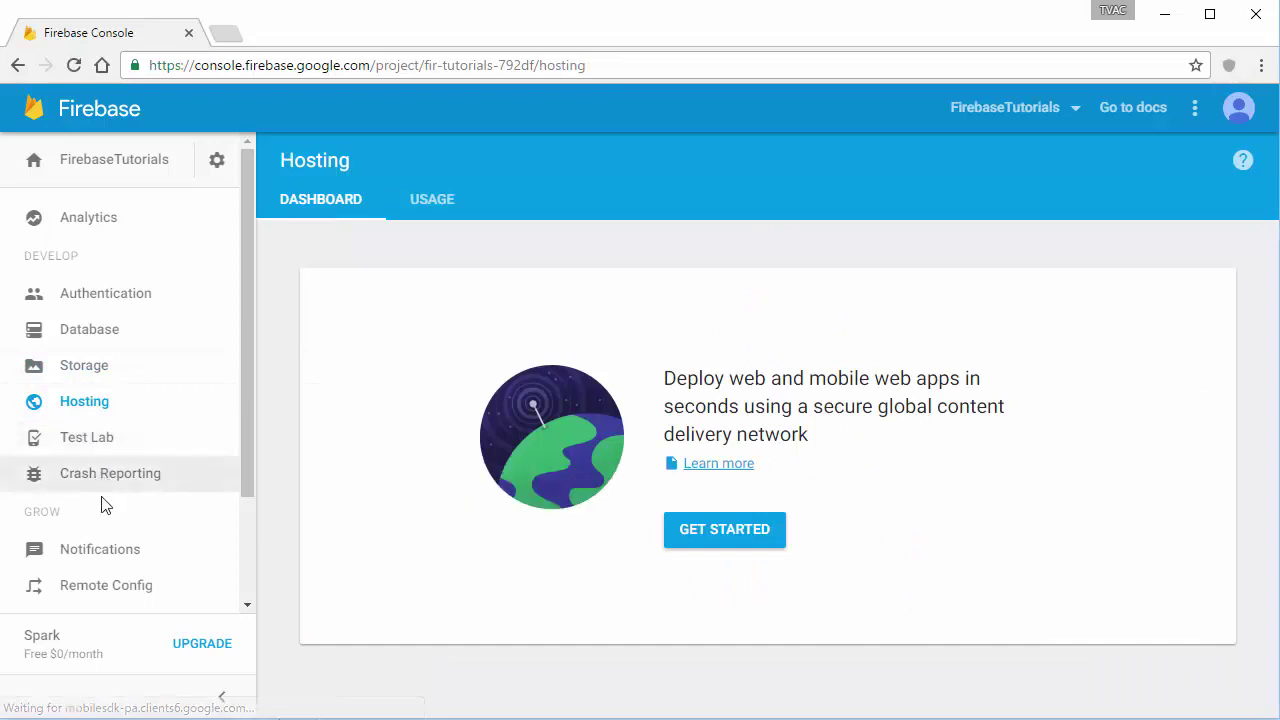
View the Authentication section, return to the FirebaseTutorials project overview and look over its Discover Firebase feature cards
left_click_drag(246, 437, 257, 343)
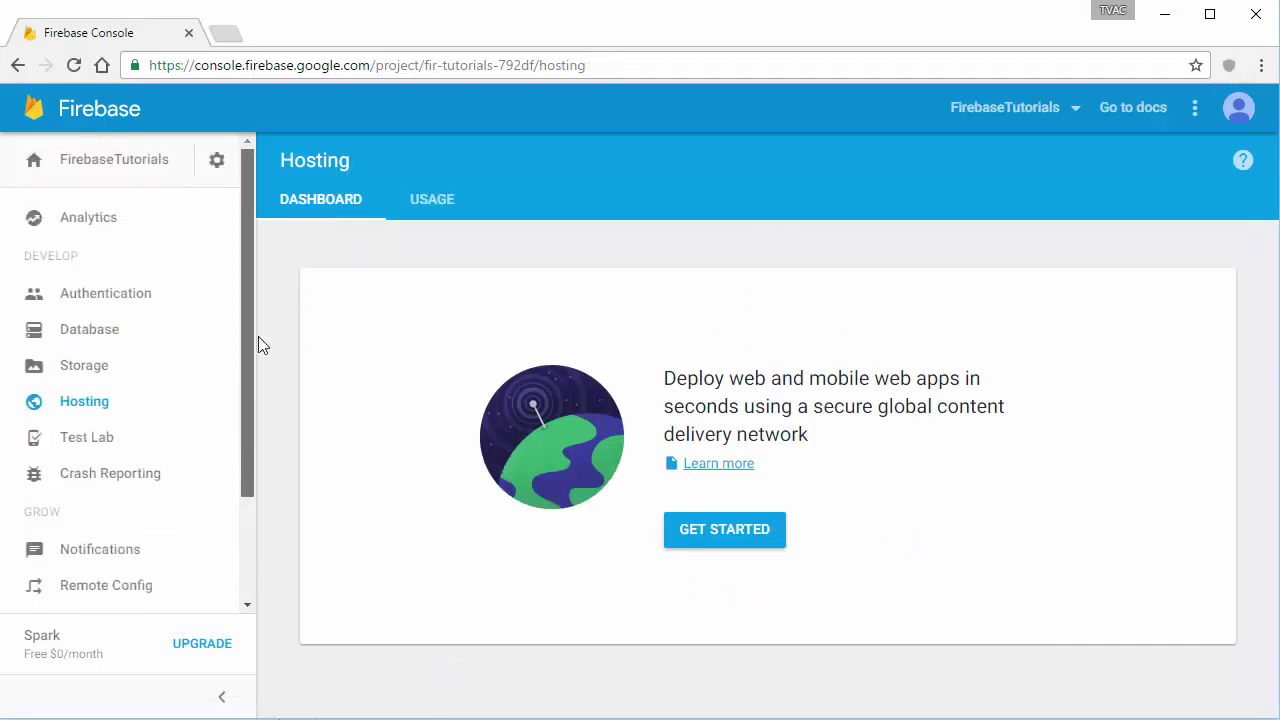
left_click(128, 293)
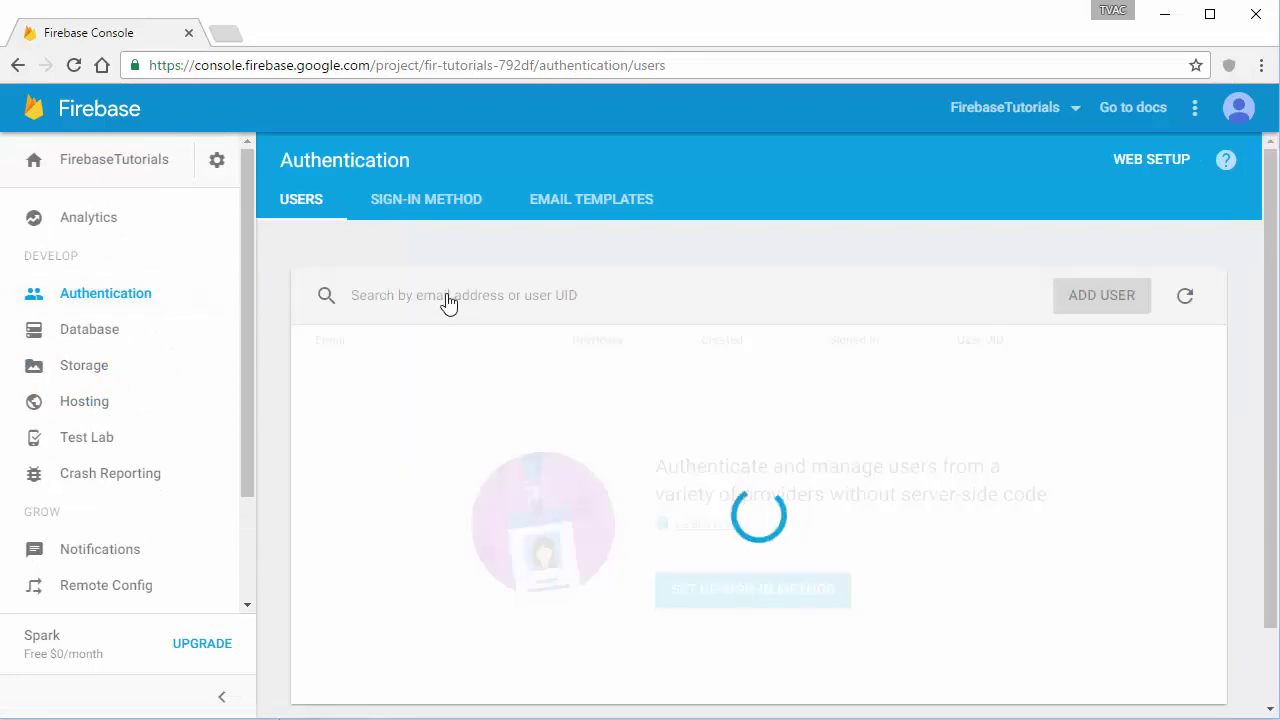
left_click(117, 165)
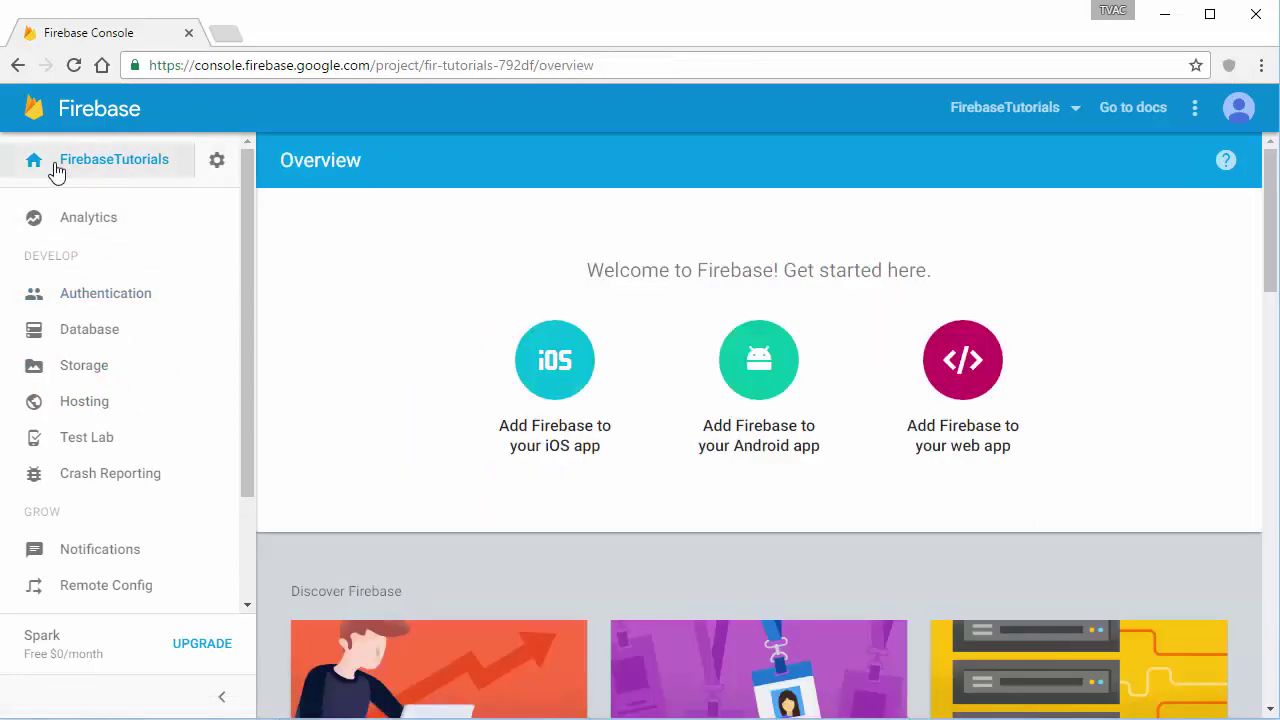
scroll(409, 262, "down", 5)
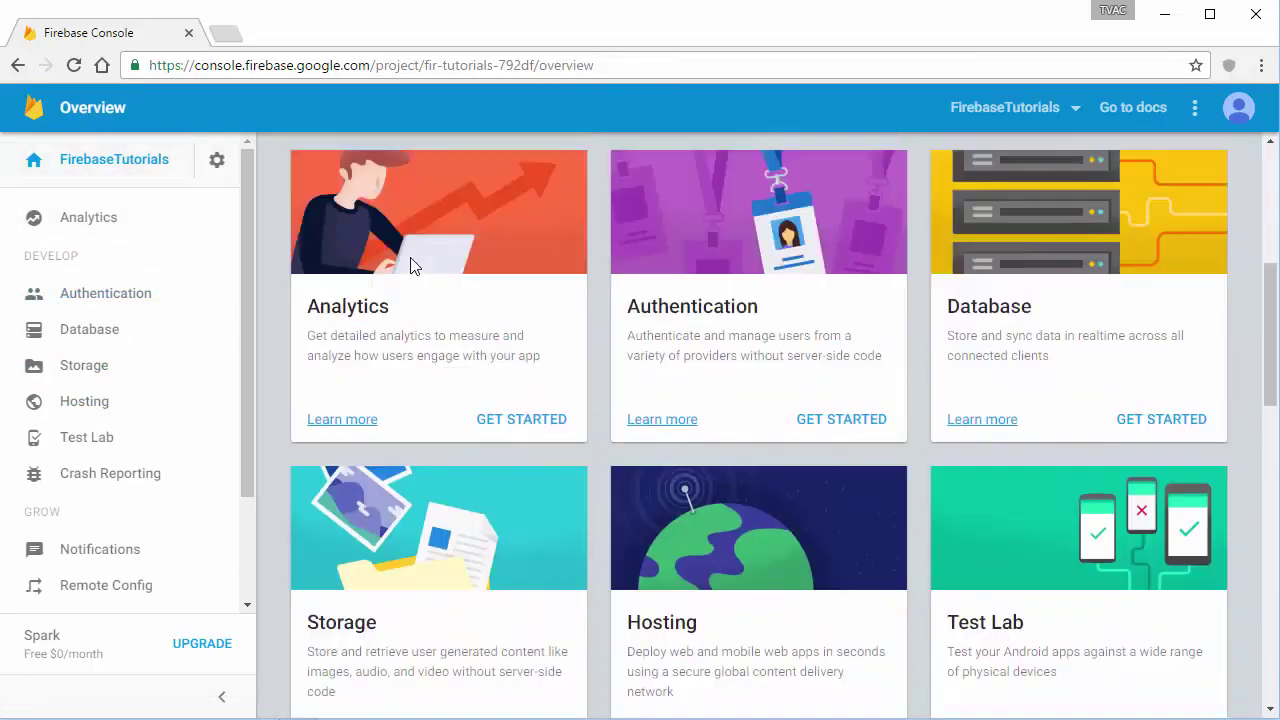
scroll(429, 266, "up", 5)
scroll(915, 370, "down", 7)
scroll(534, 331, "up", 3)
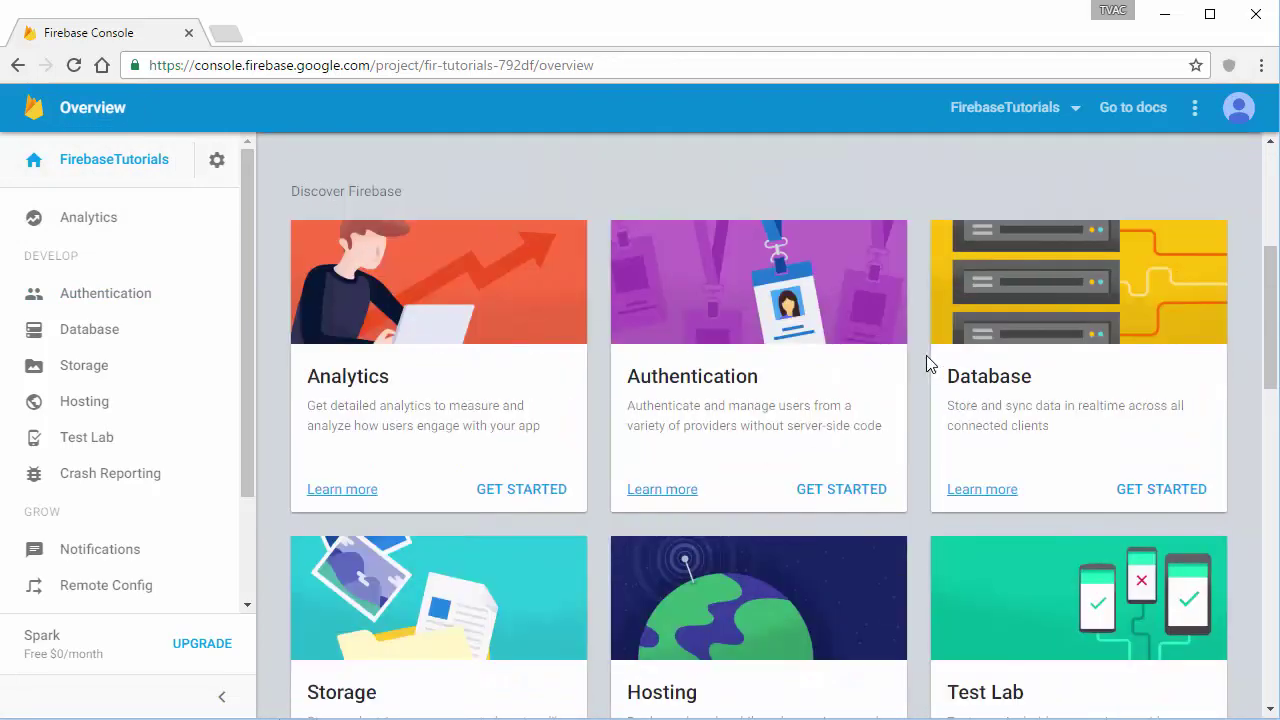
scroll(906, 337, "up", 4)
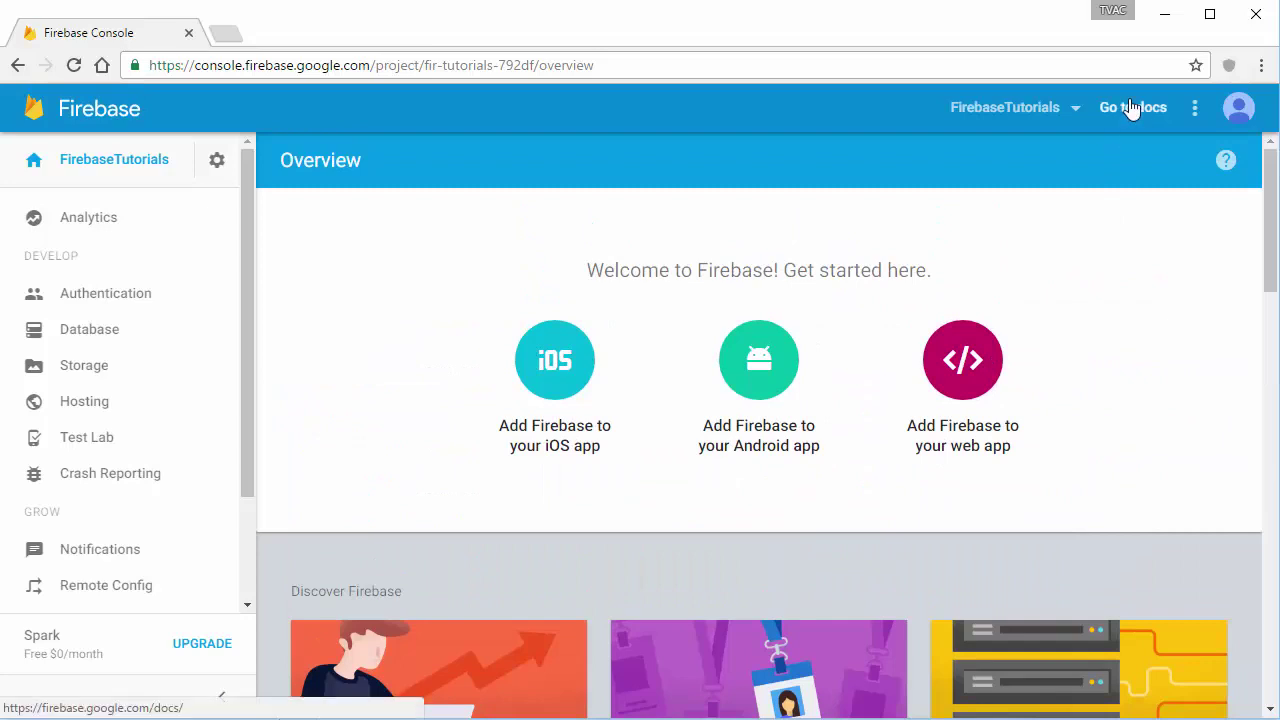
Open the Firebase documentation, look over its introduction and the Develop features, and return to the project console
left_click(1130, 108)
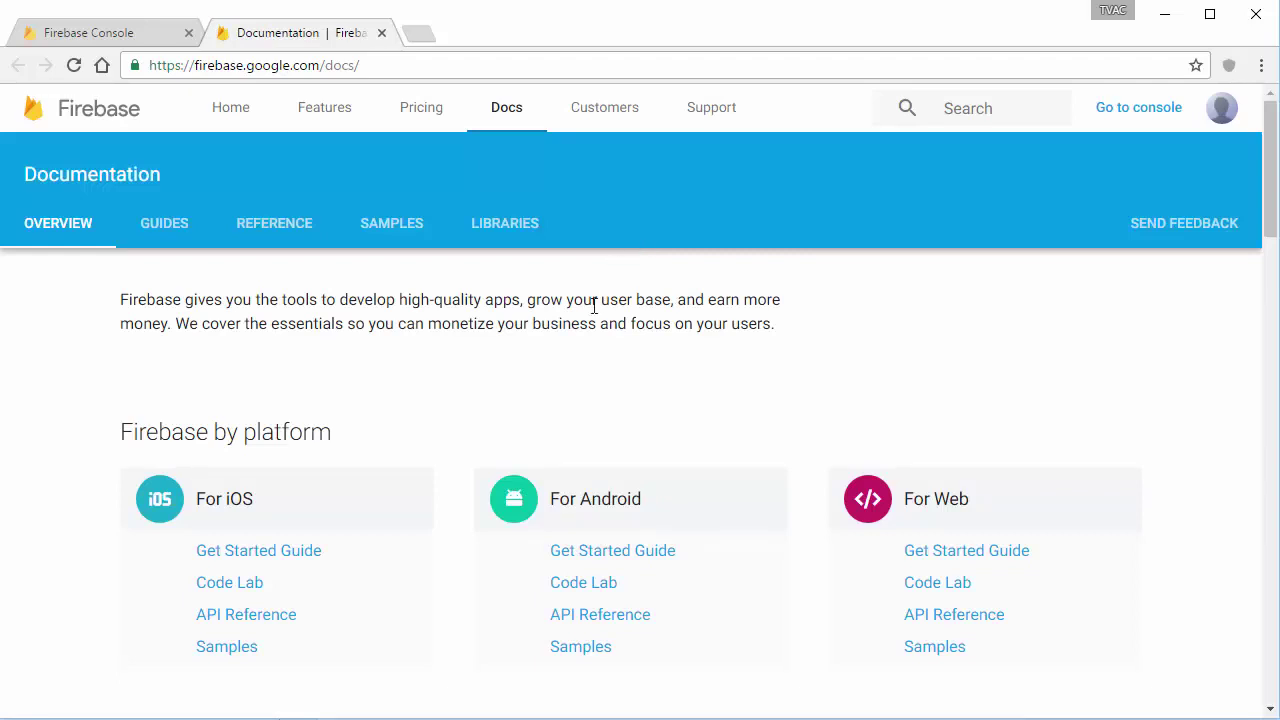
left_click_drag(778, 337, 122, 296)
left_click(145, 295)
scroll(500, 317, "down", 8)
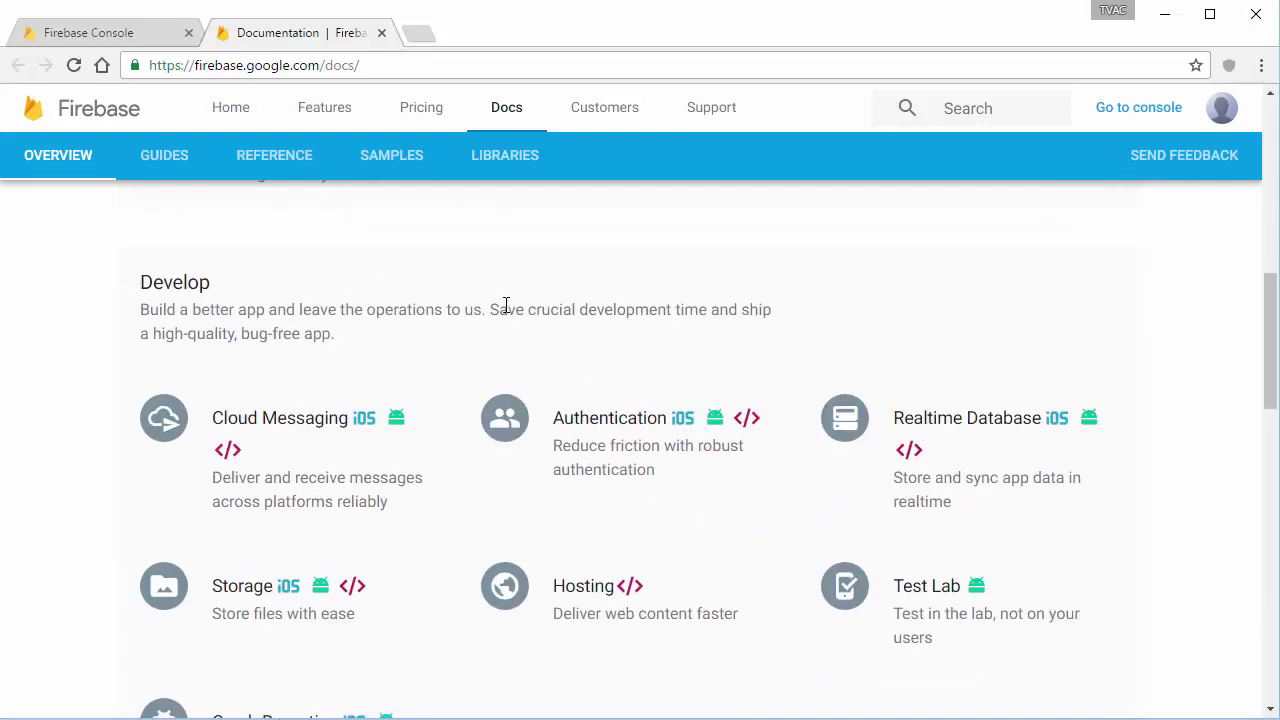
scroll(505, 305, "up", 8)
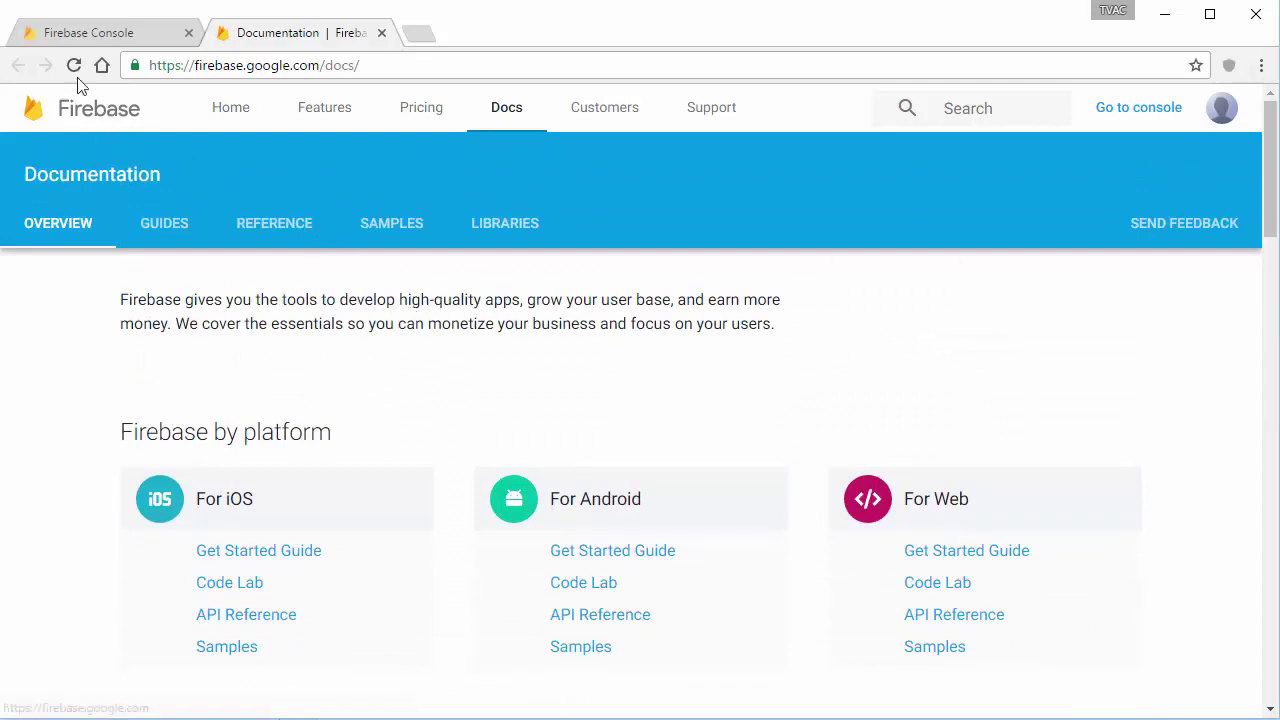
left_click(95, 36)
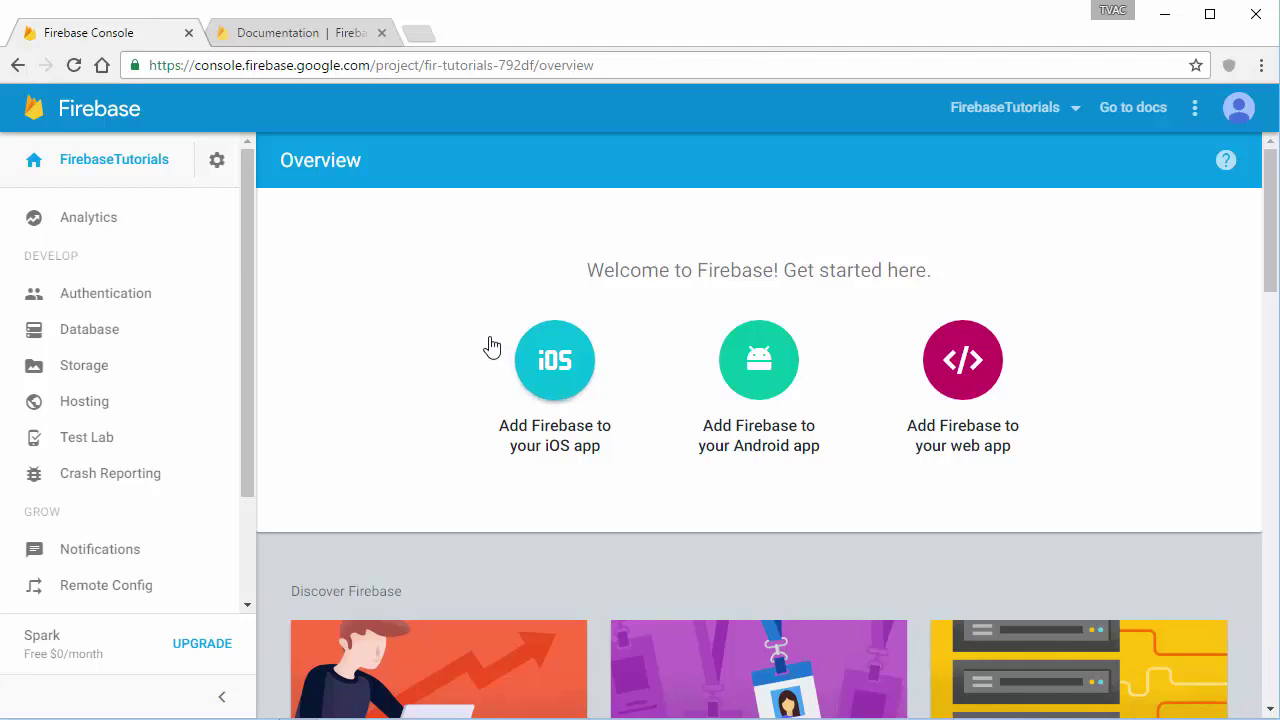